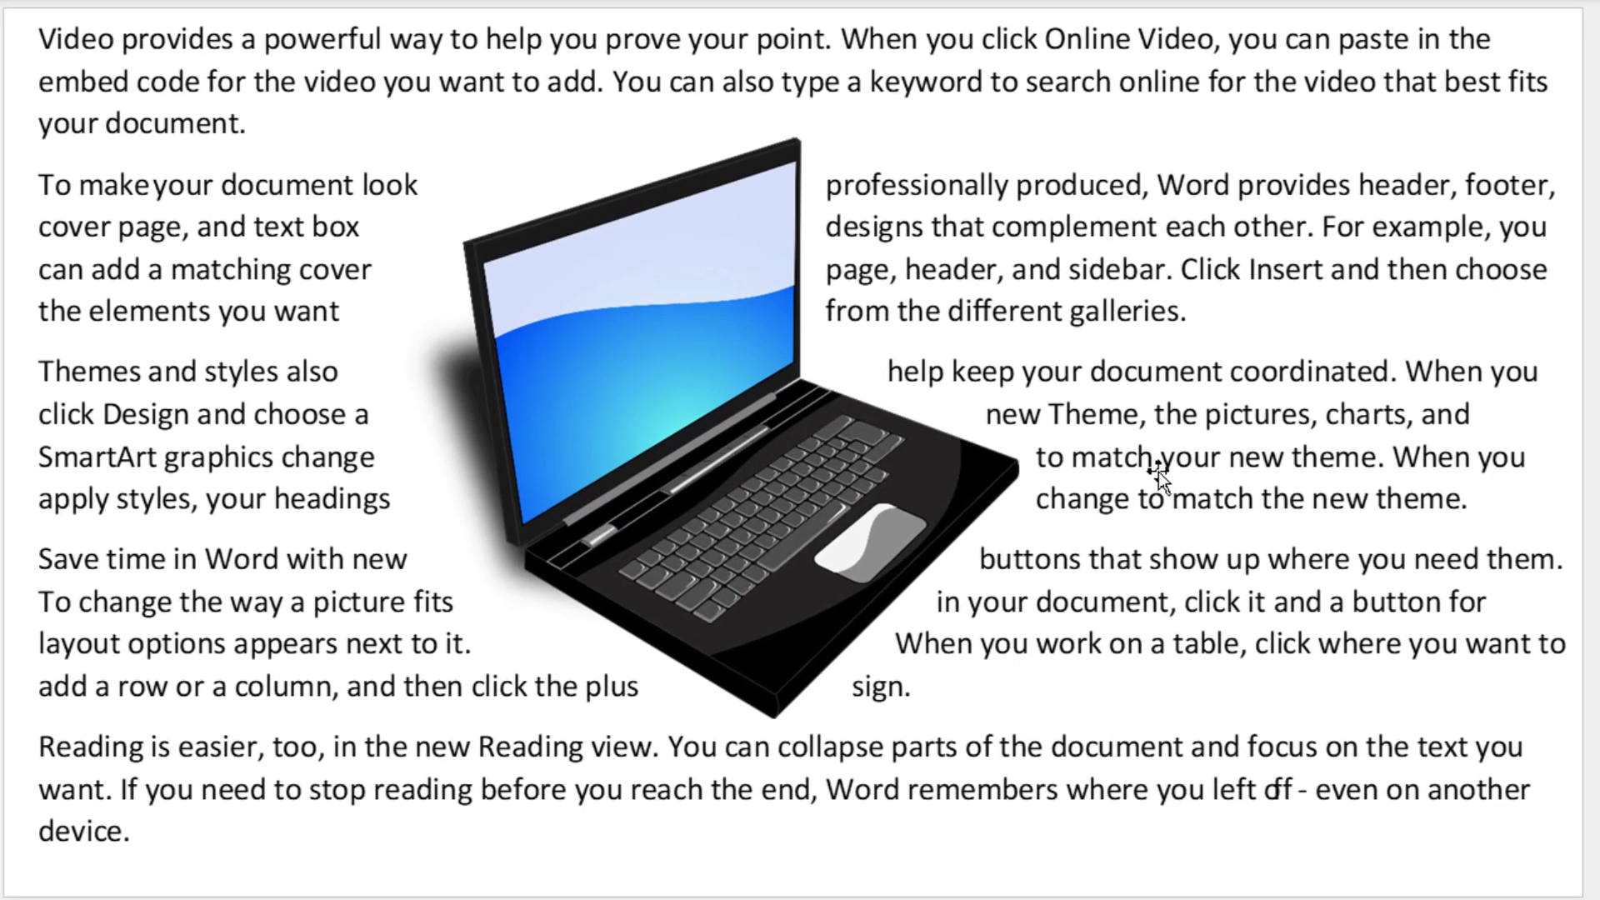
Step: Generate five sample paragraphs in Word with =rand() and paste the laptop picture beneath them
click(662, 378)
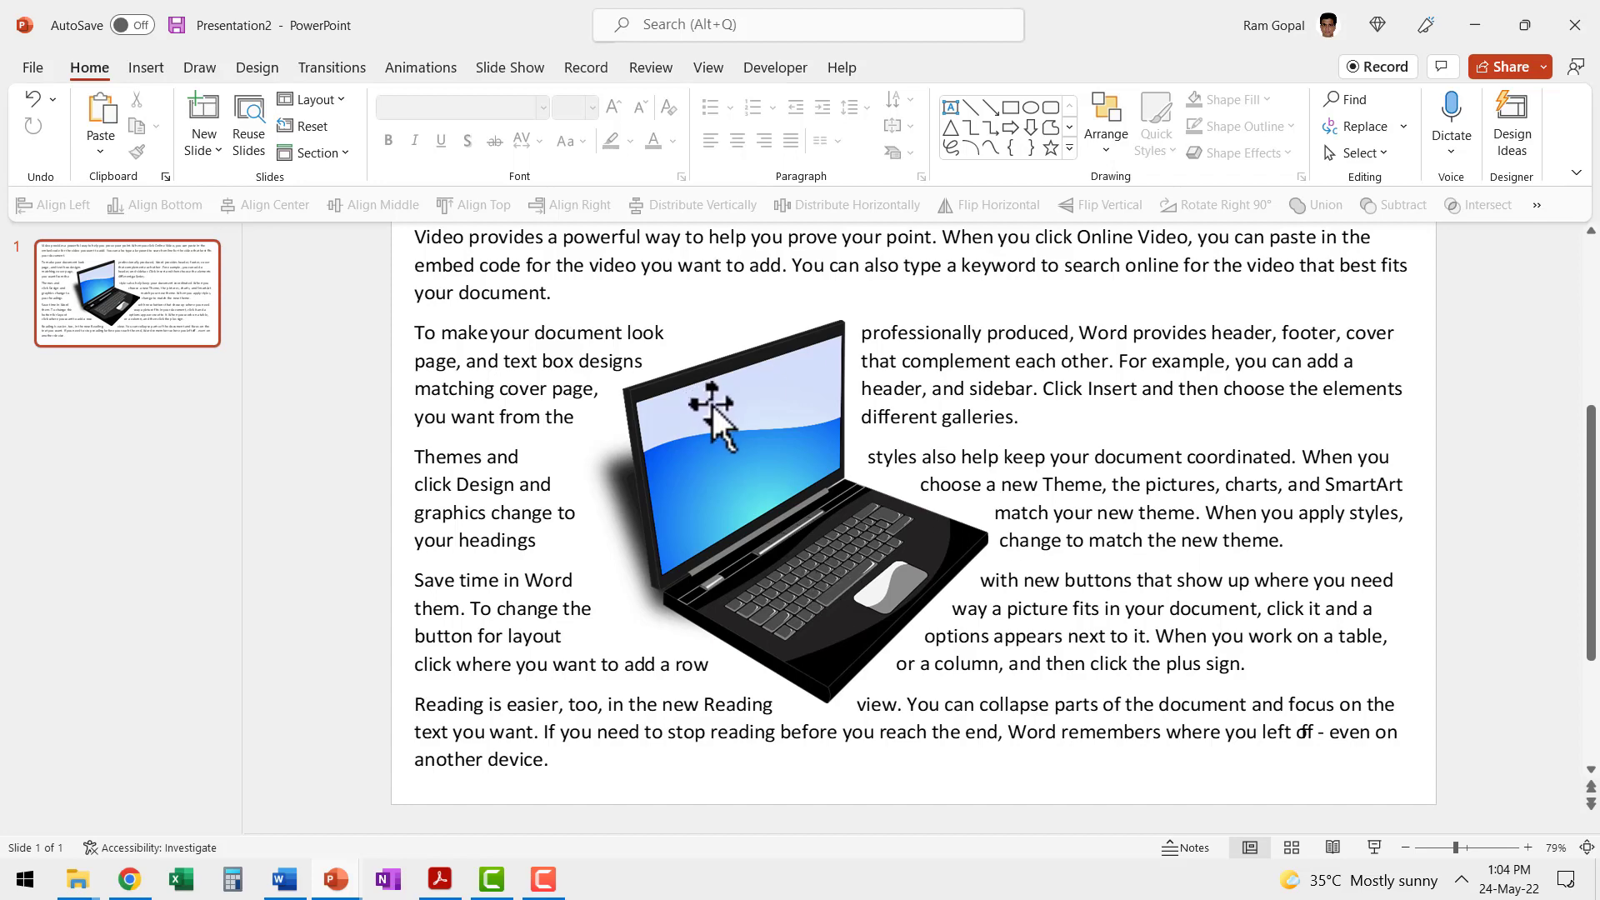
key(alt+Tab)
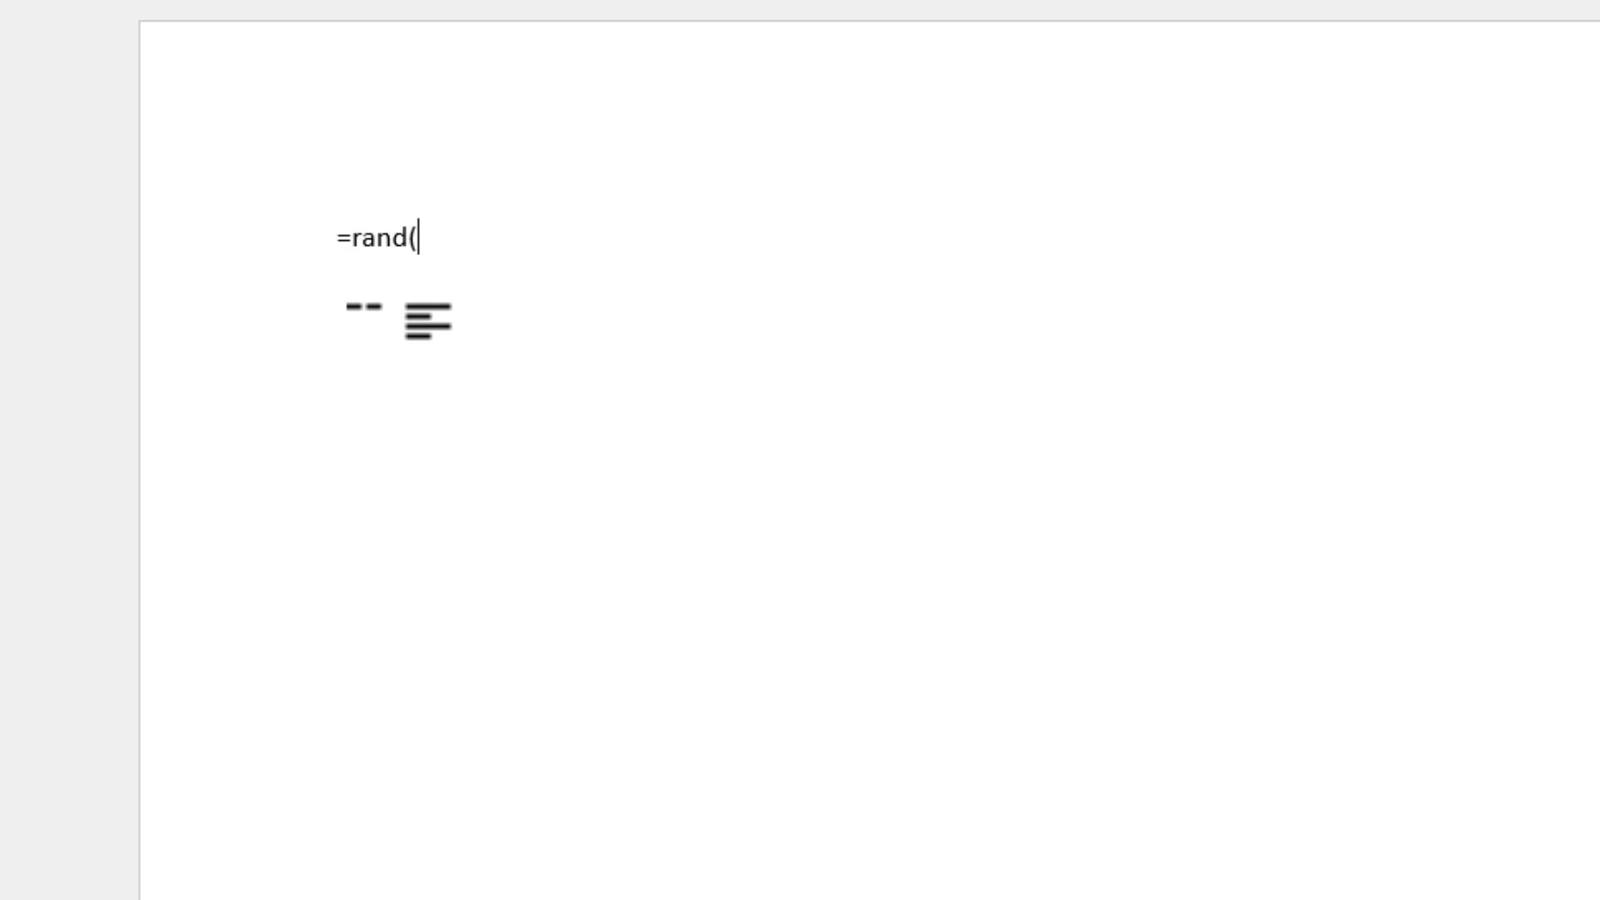
text(rand())
key(Return)
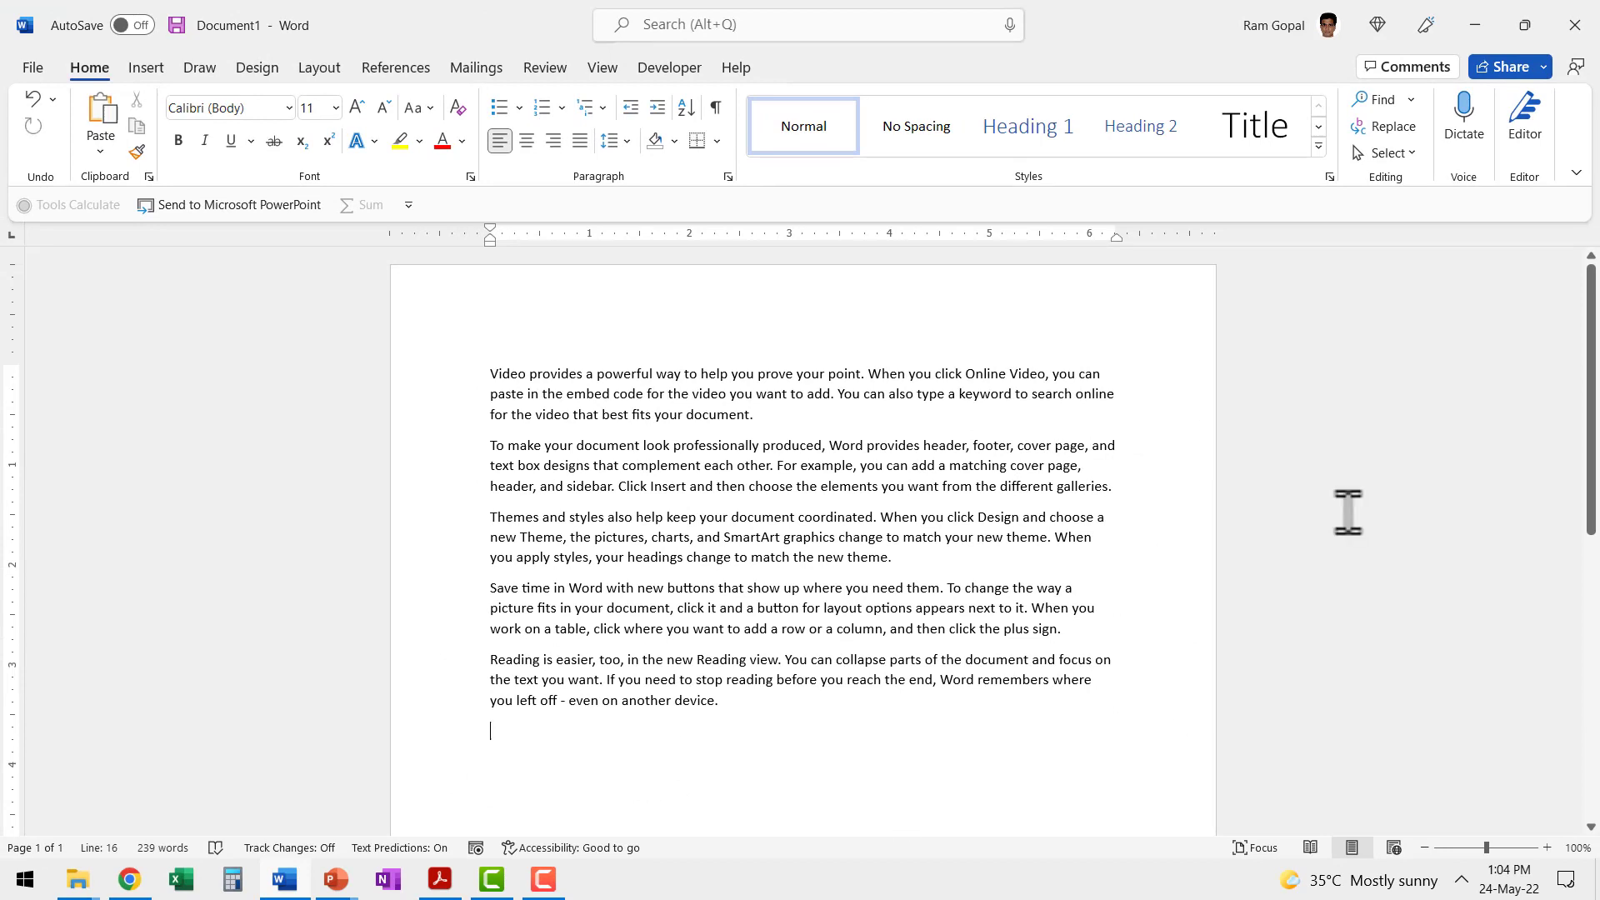
key(ctrl+v)
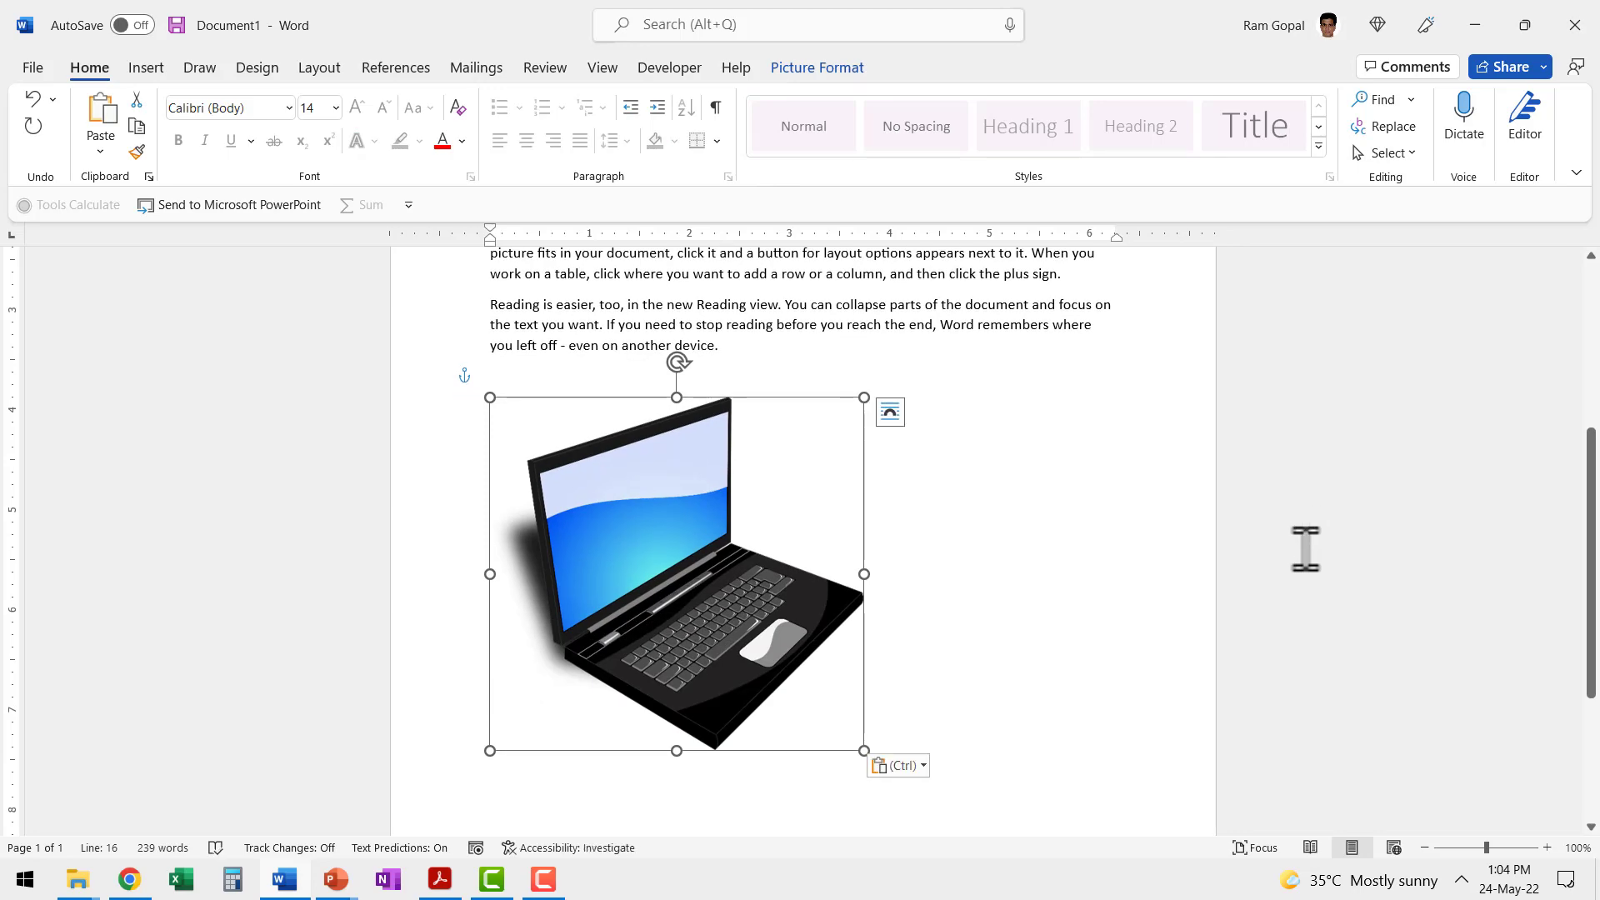
click(147, 70)
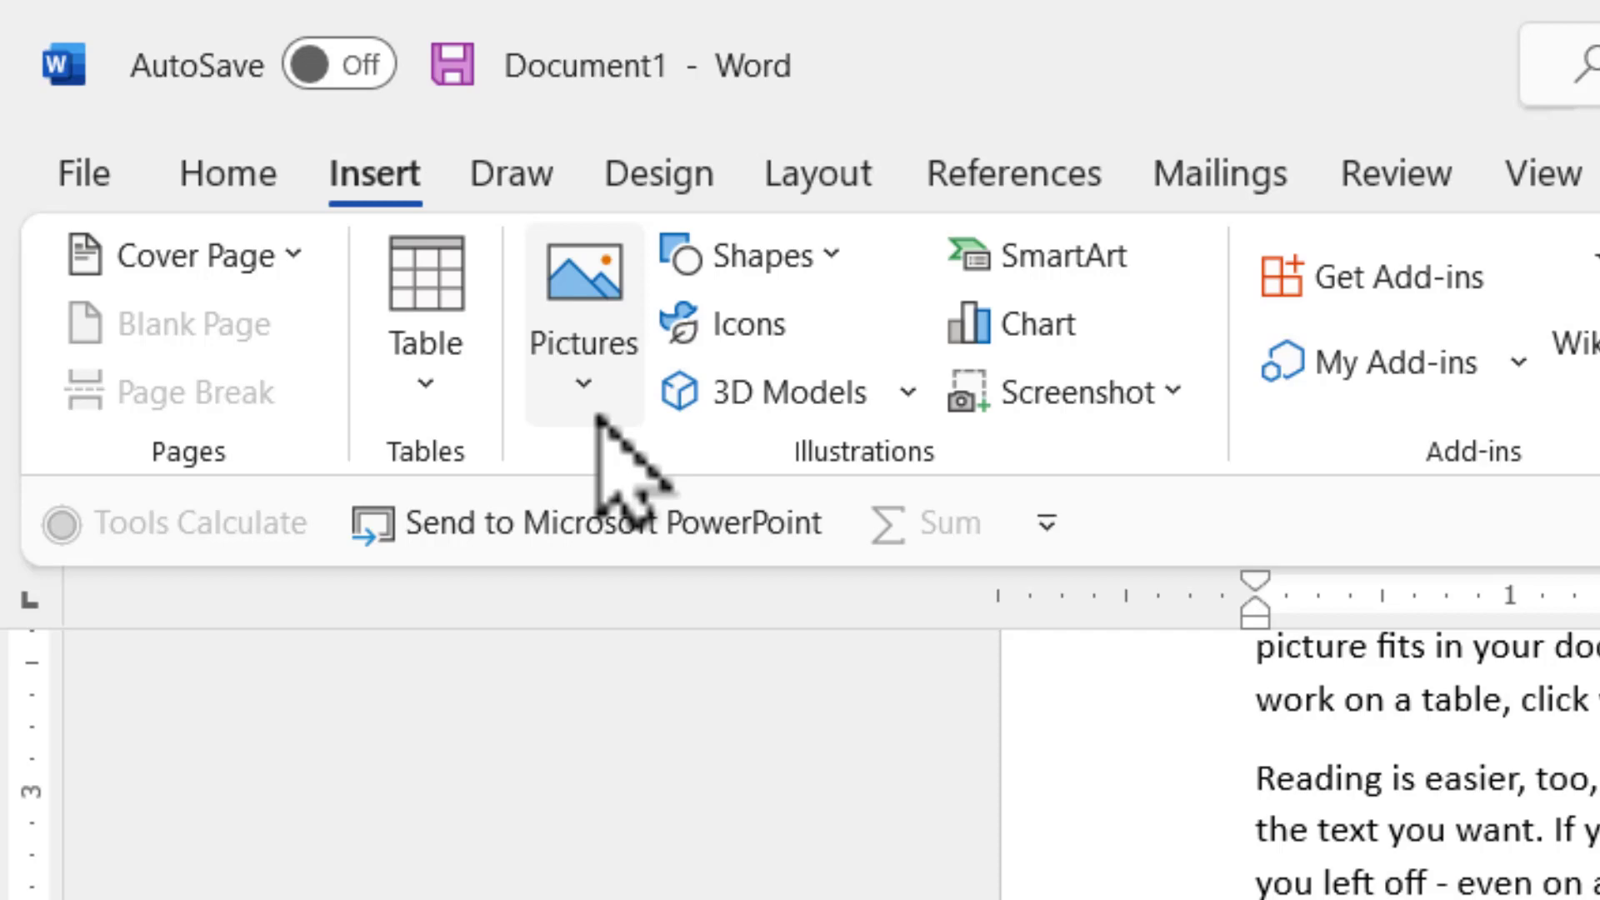
click(230, 158)
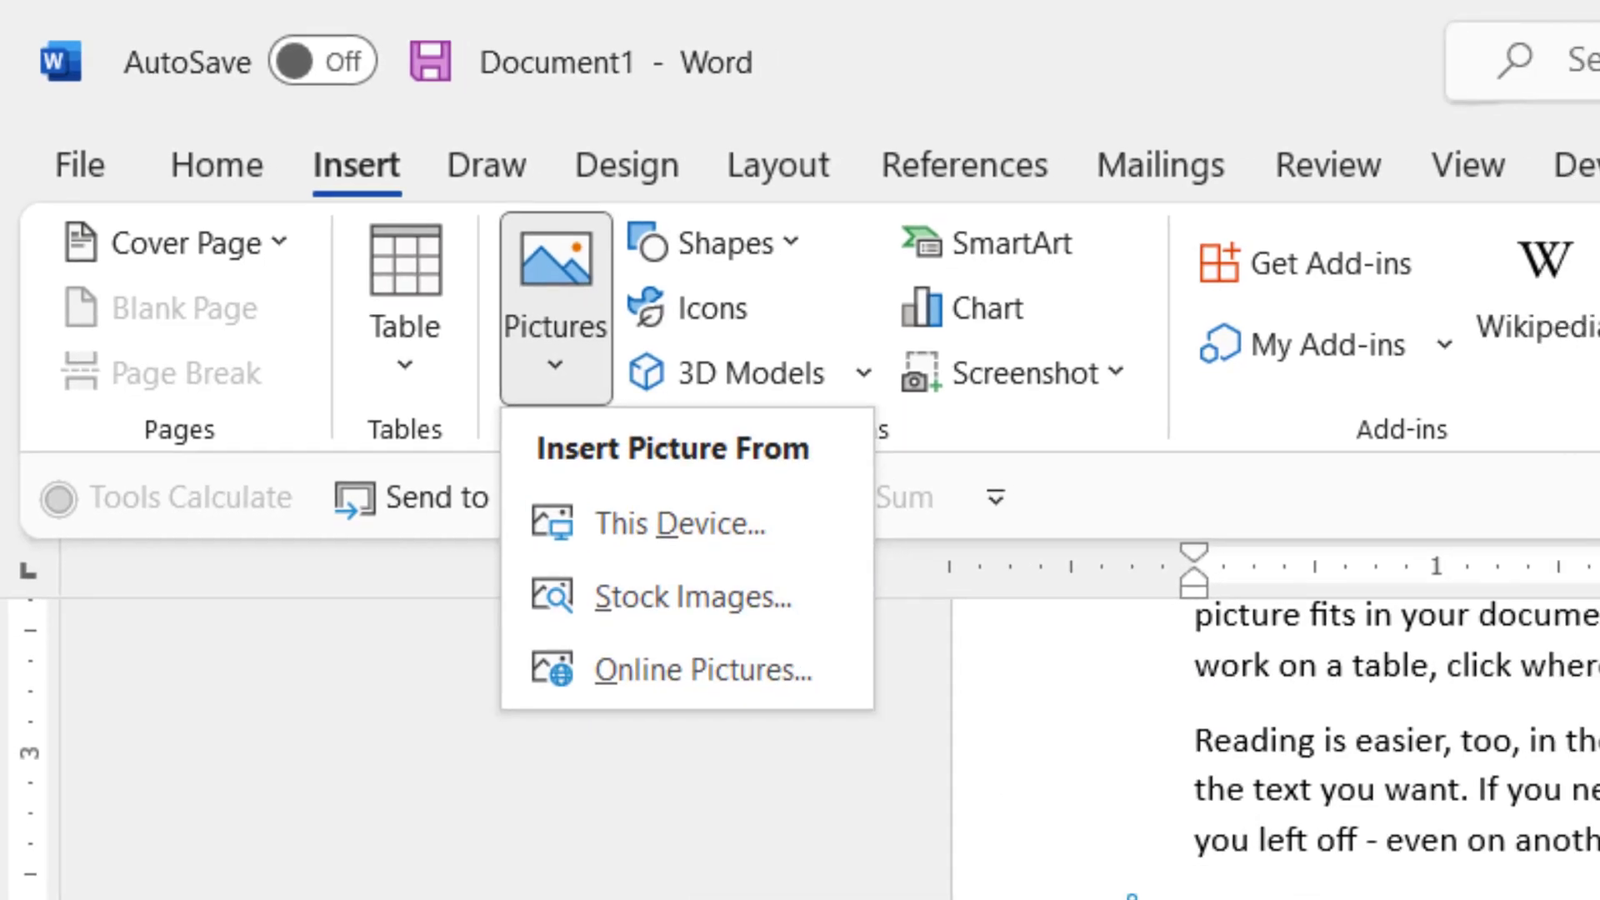
key(ctrl+v)
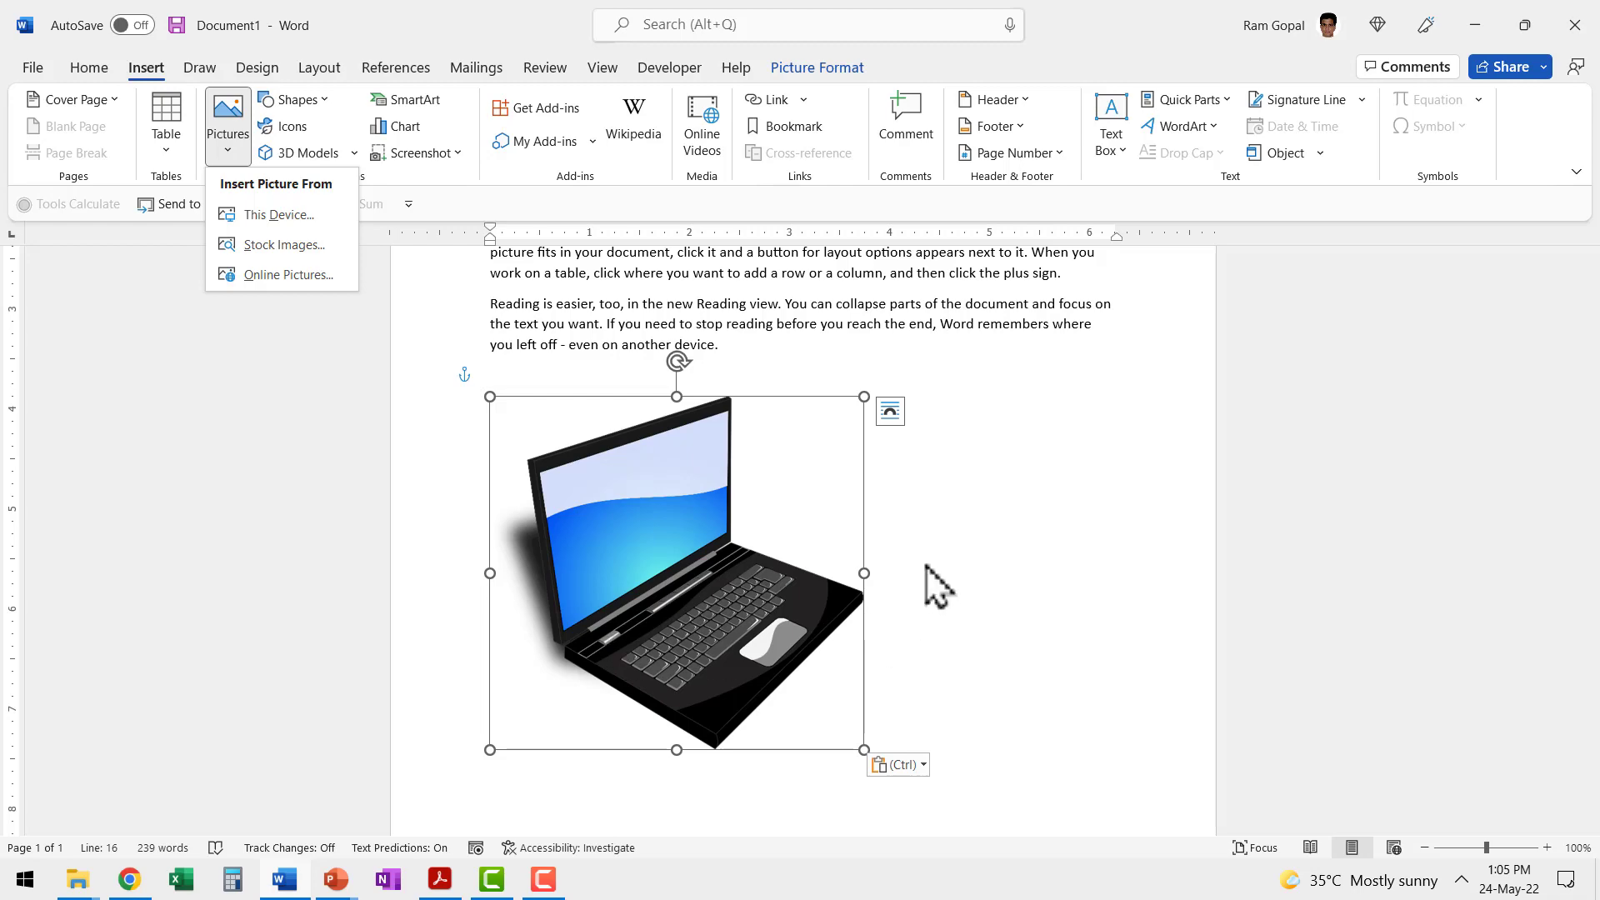
Step: Set the laptop picture's text wrapping to Tight and check its Layout Options
click(1261, 564)
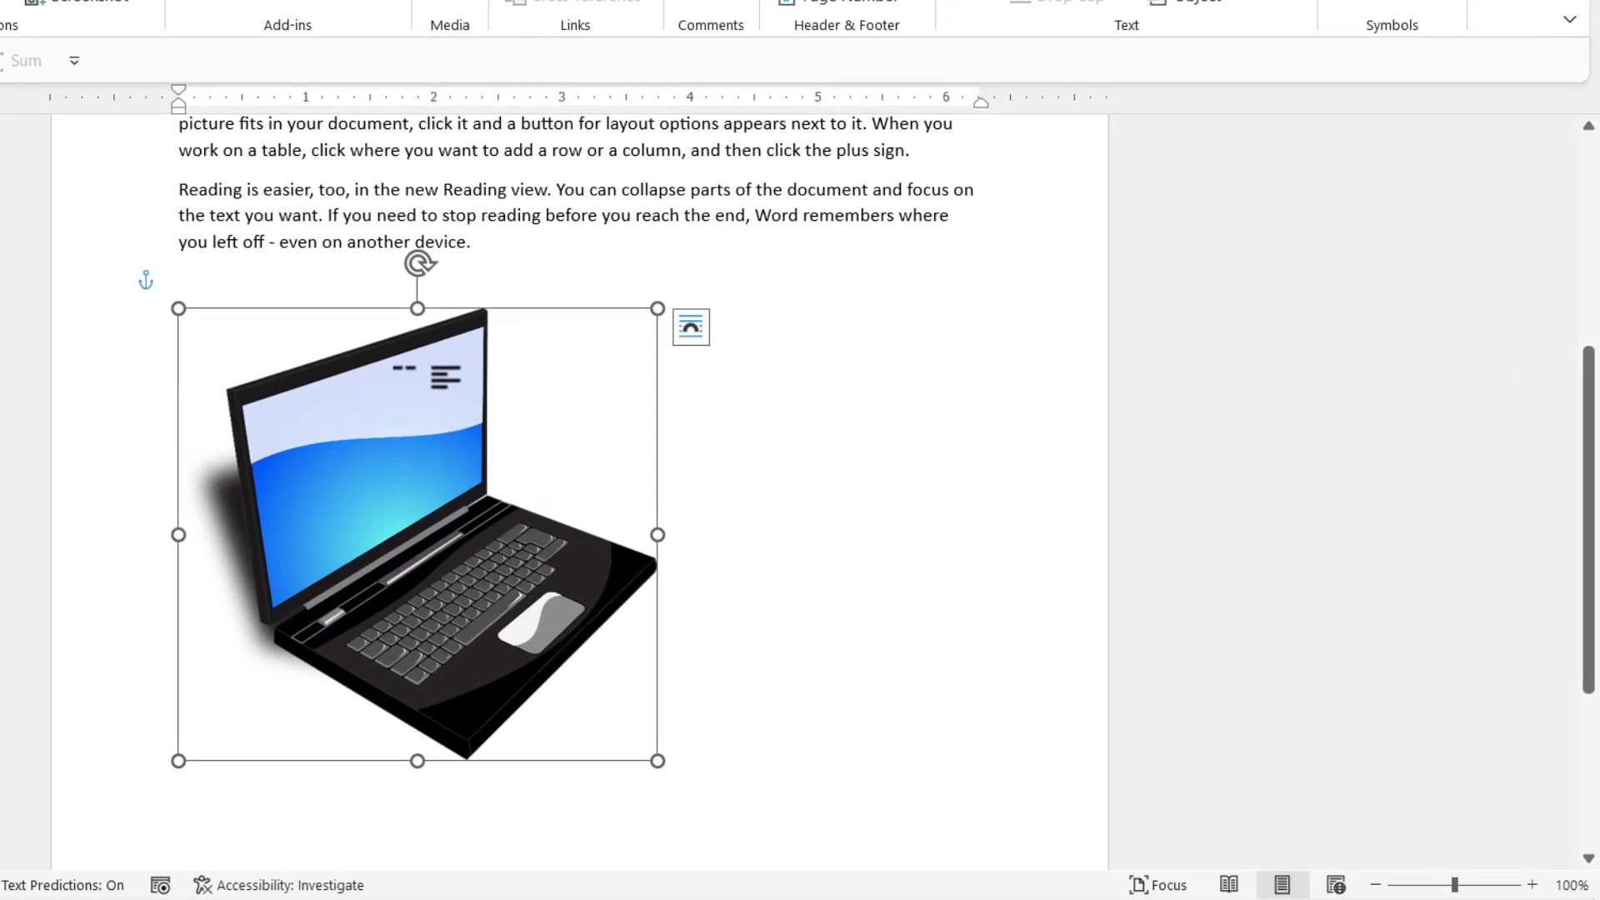
right_click(665, 442)
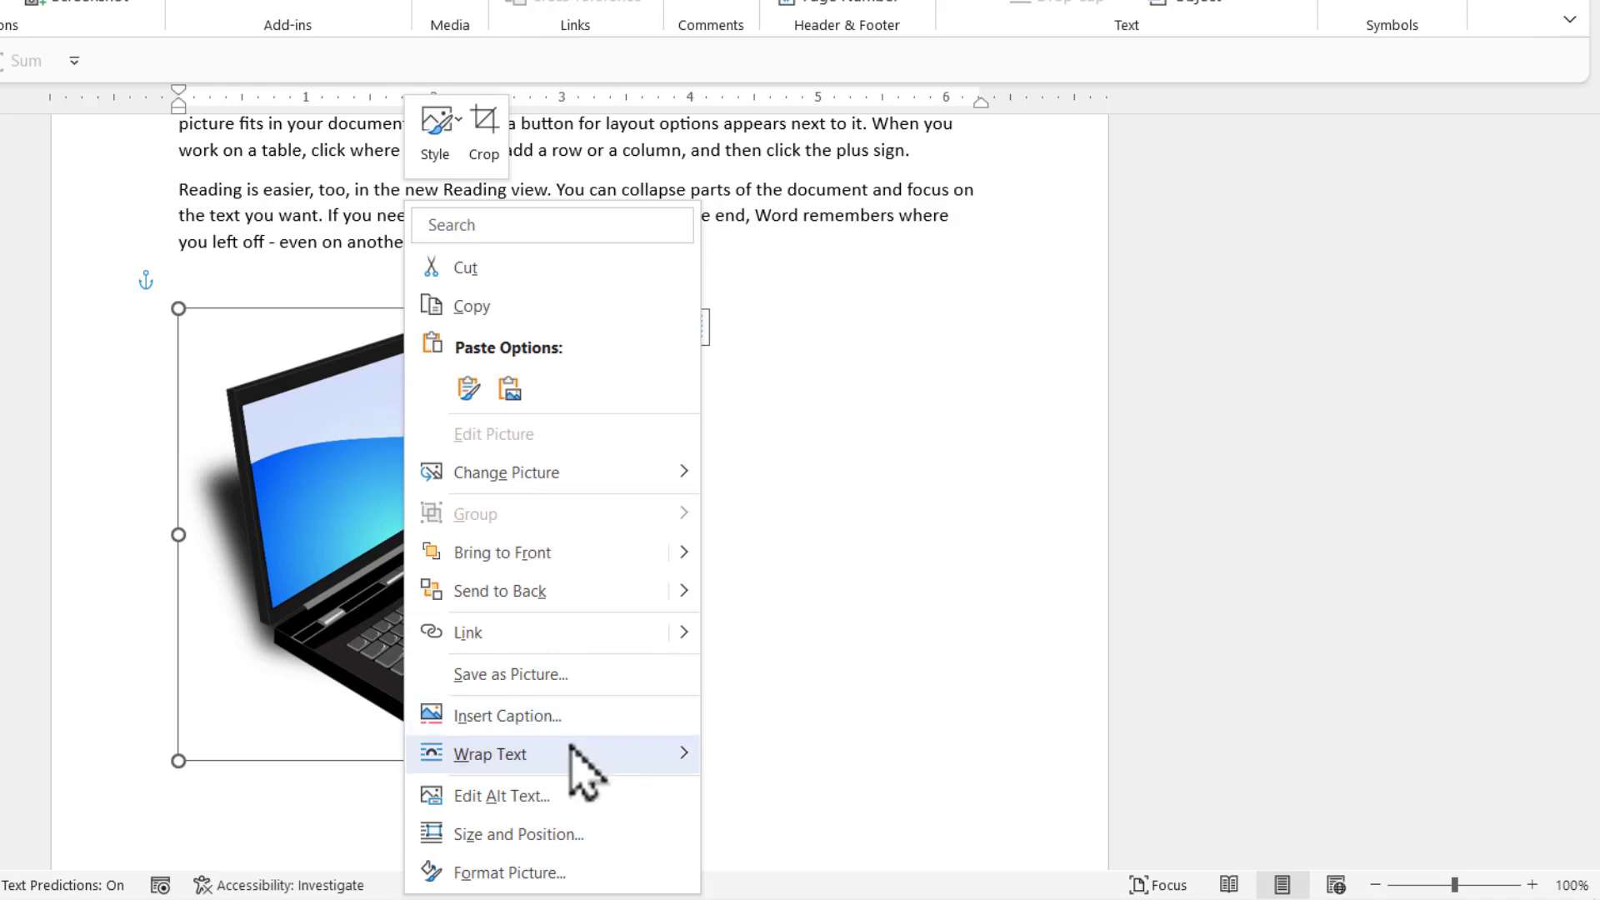
mouse_move(583, 765)
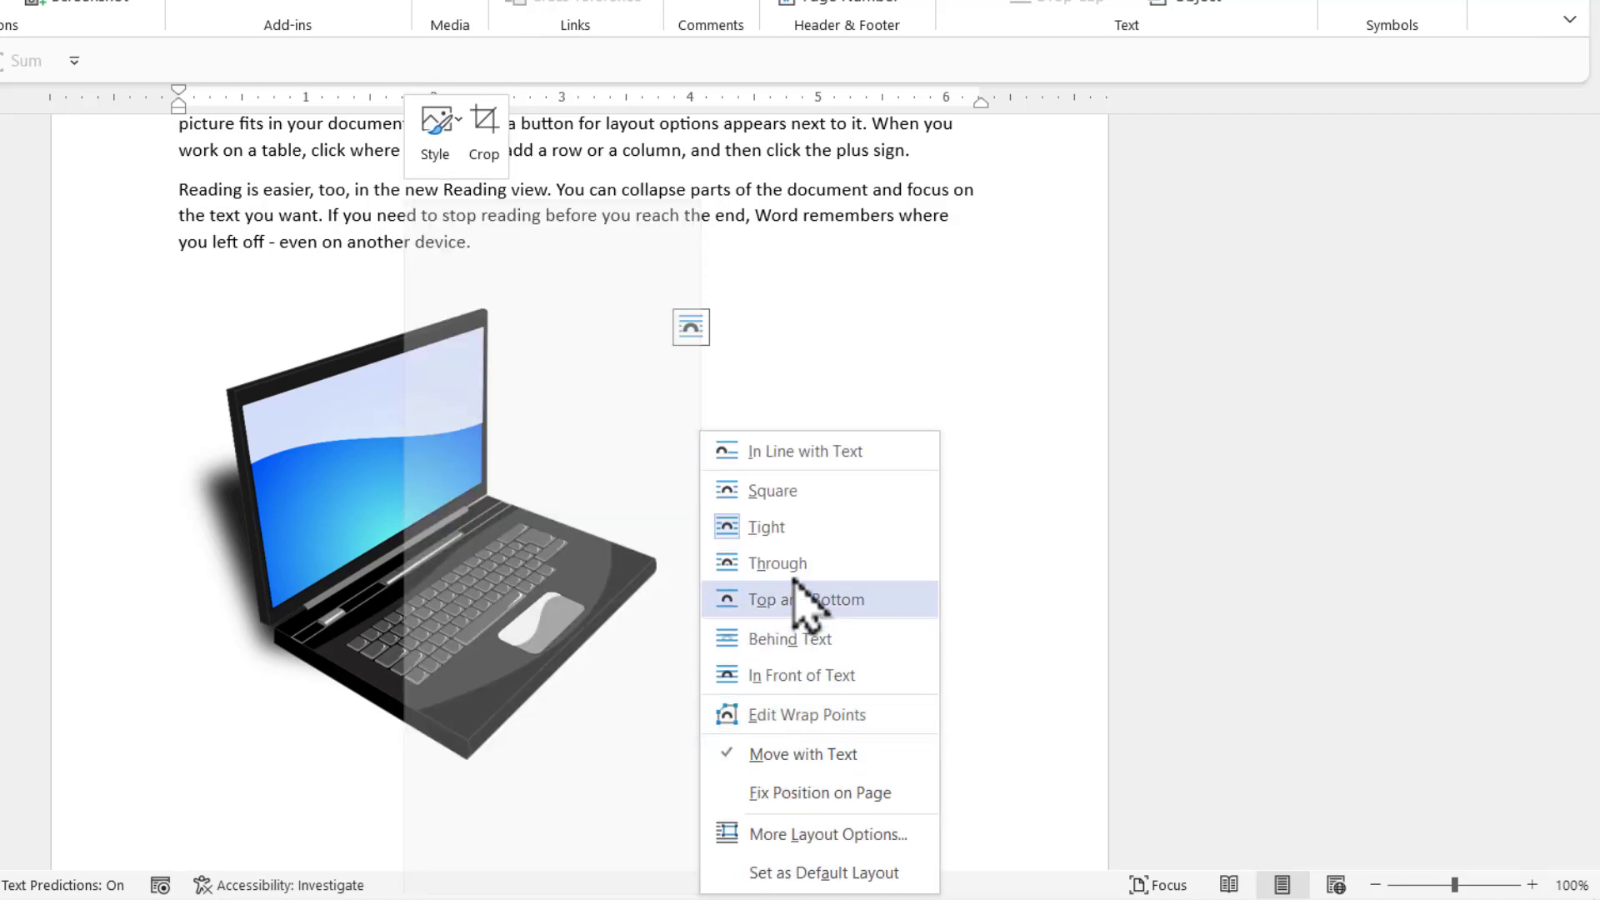
click(796, 535)
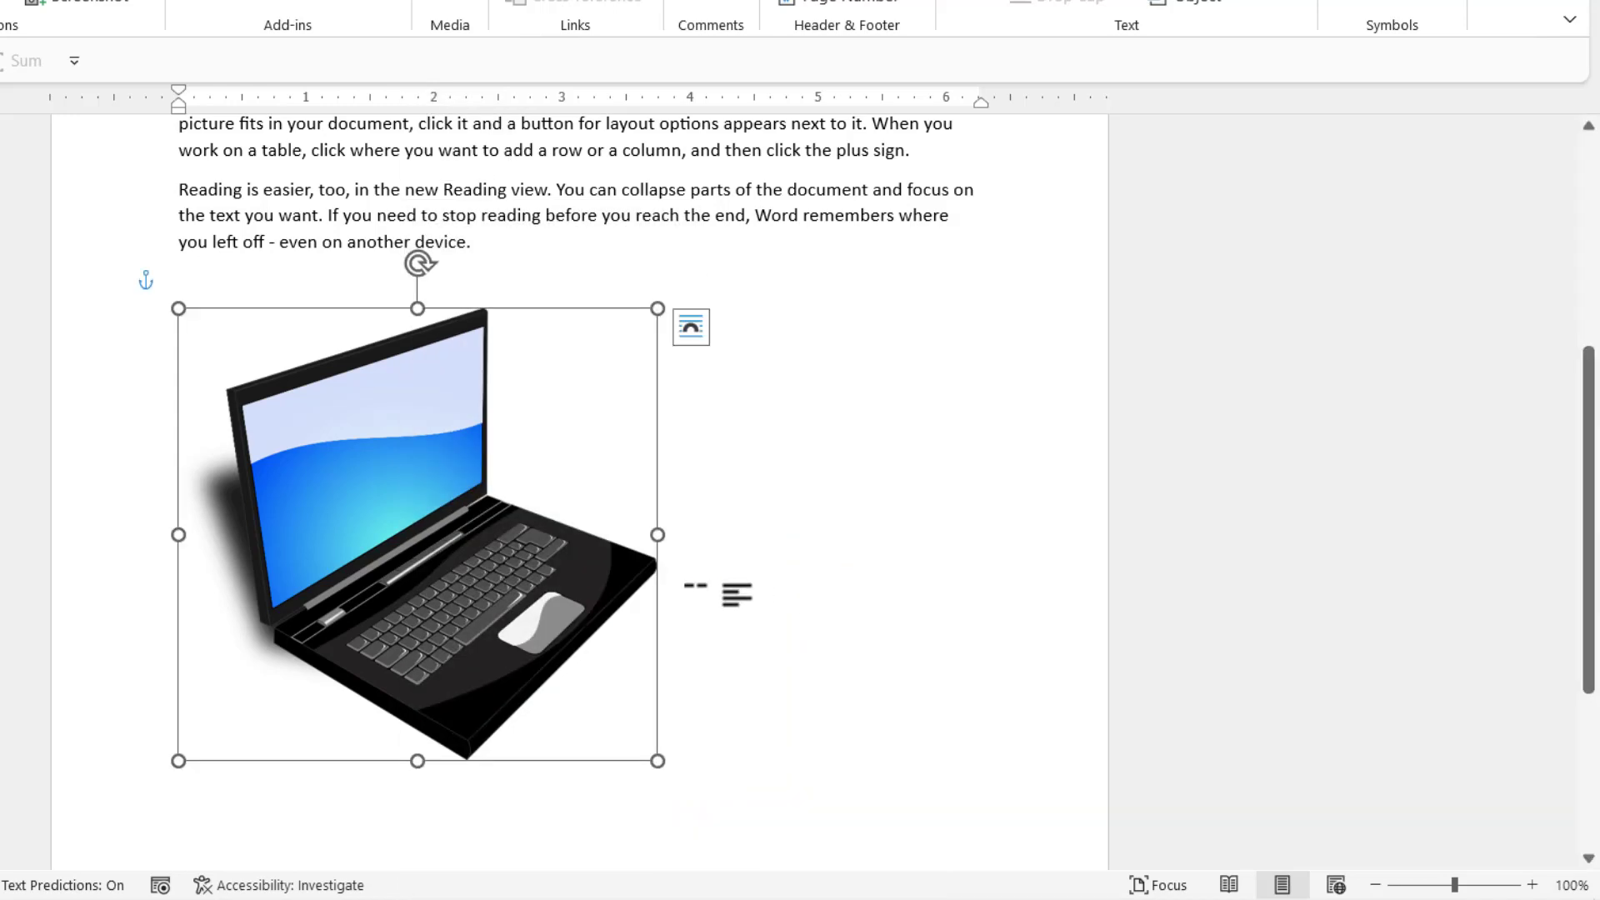
click(691, 328)
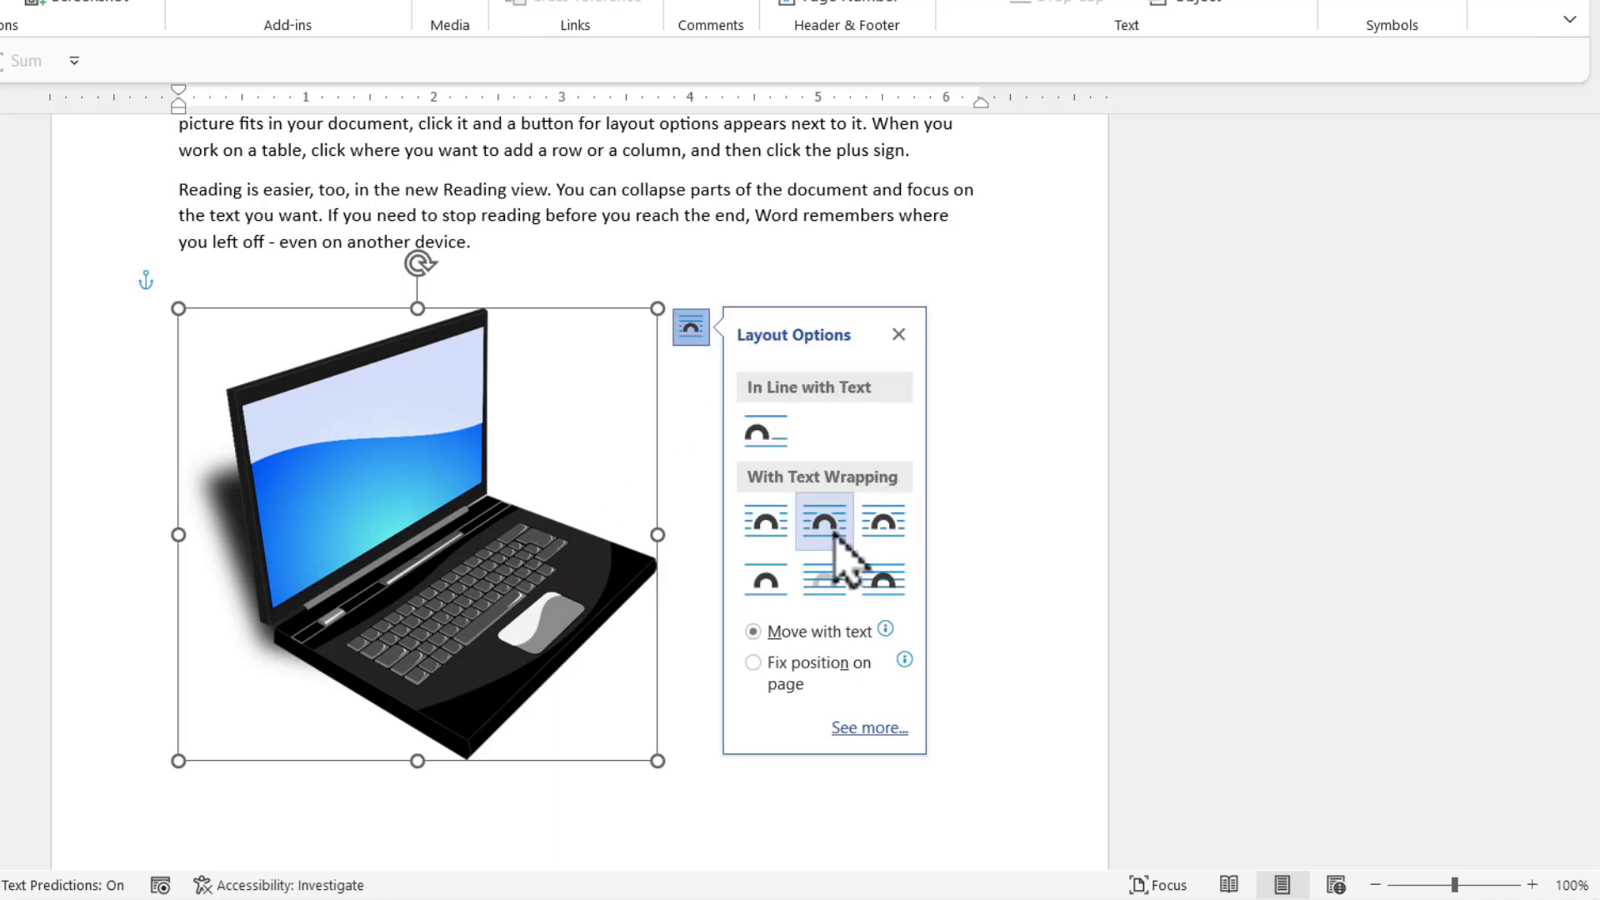
click(1142, 453)
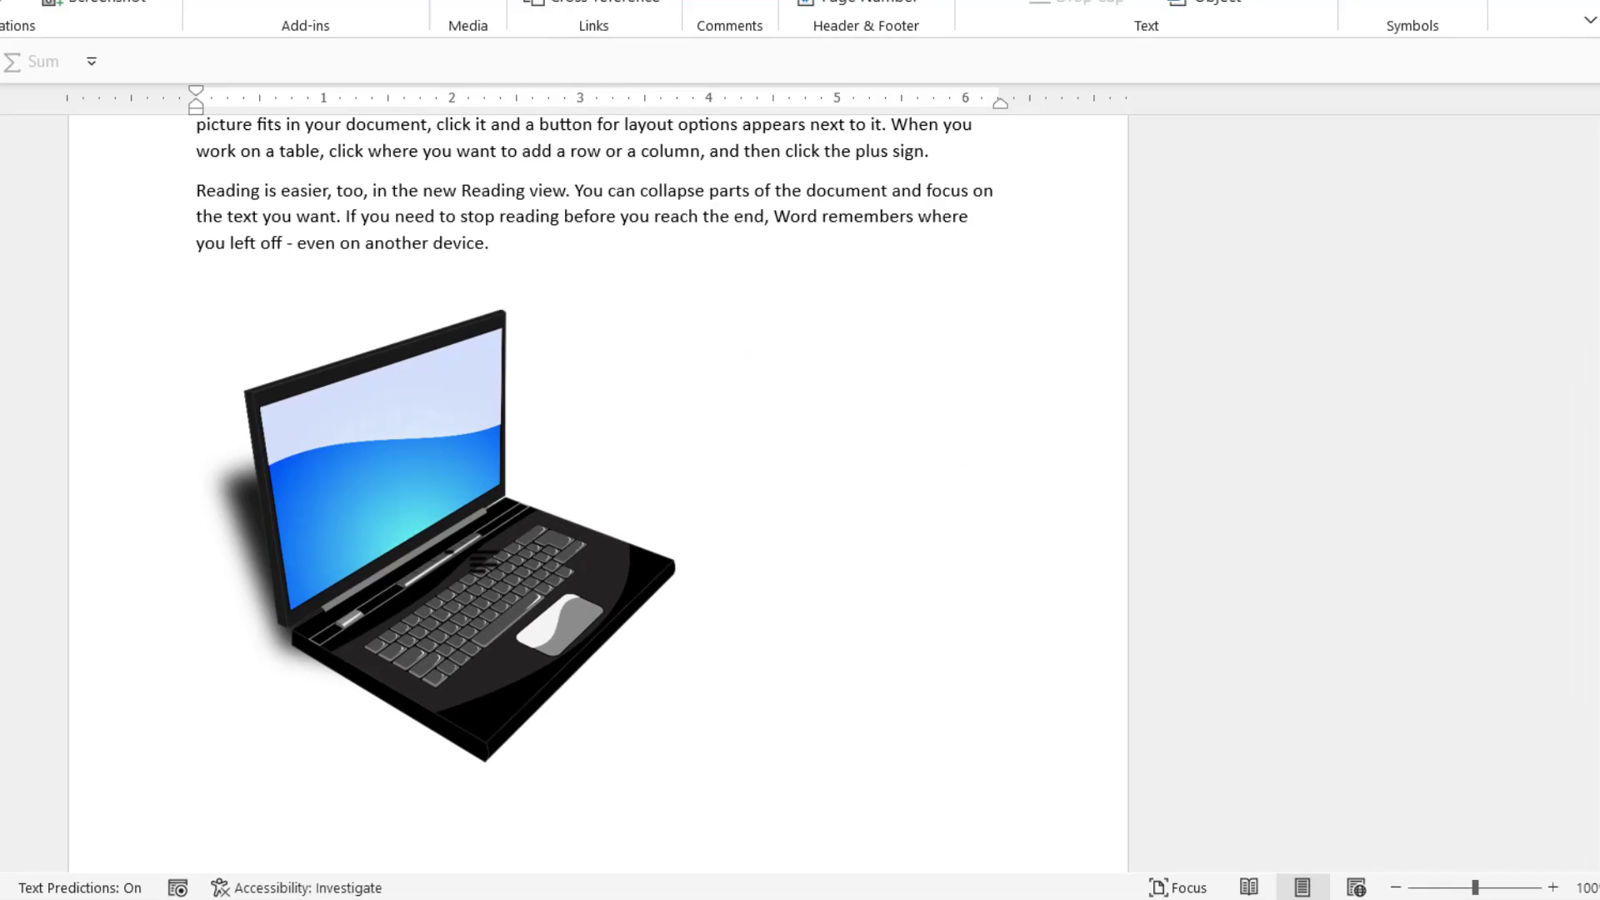
Step: Drag the laptop picture up into the middle of the sample paragraphs
drag(413, 505, 421, 234)
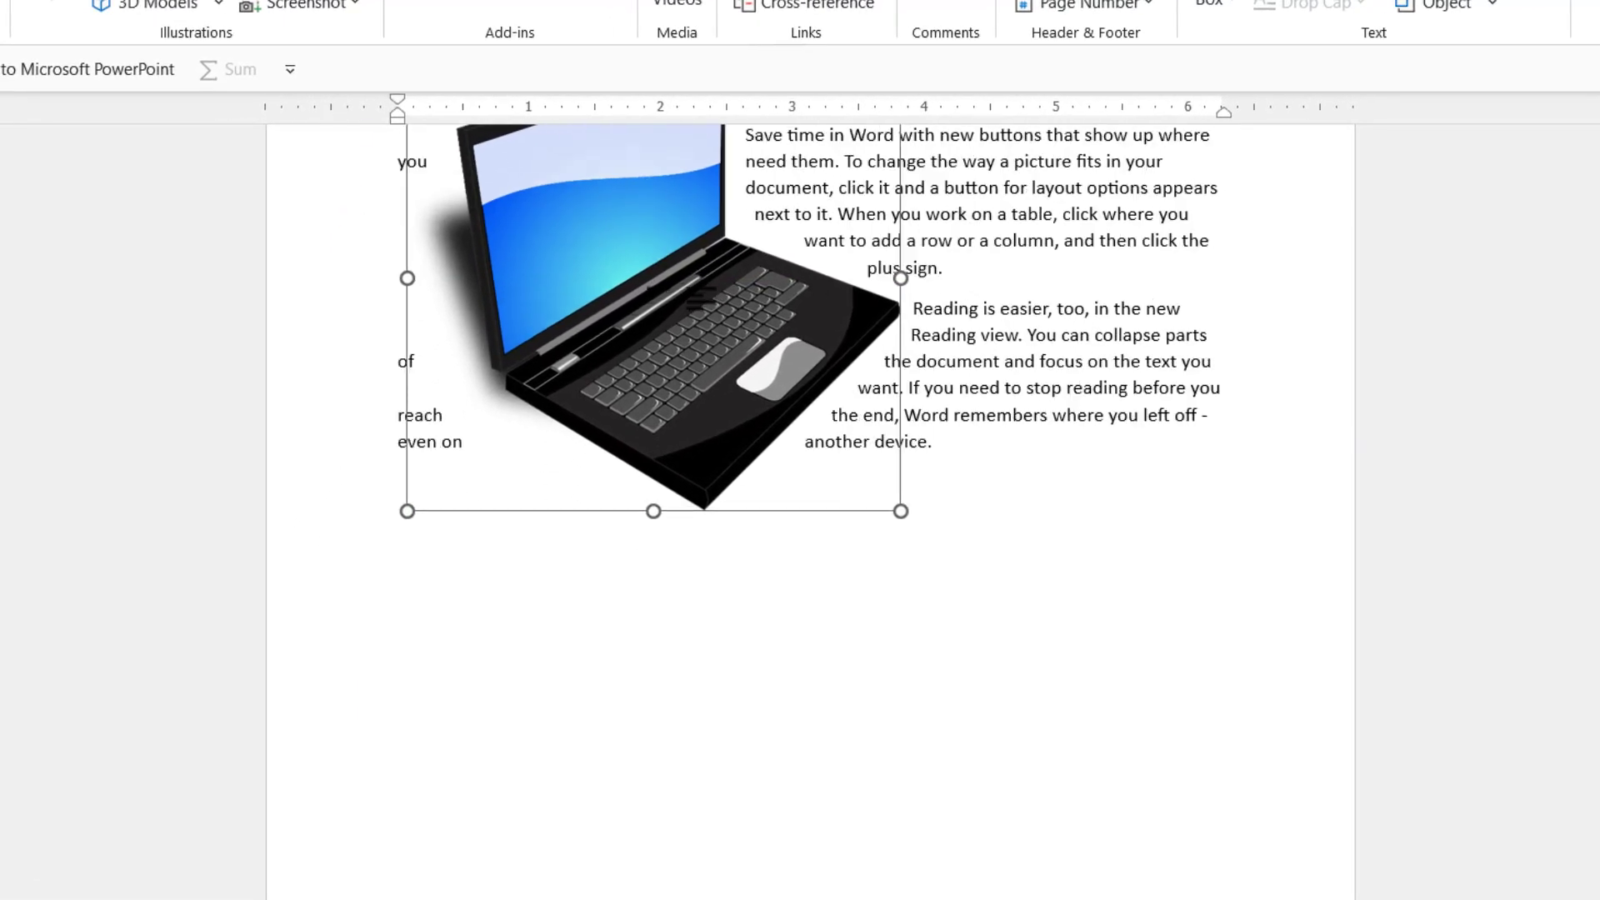
drag(701, 296, 700, 193)
scroll(1252, 615, up, 4)
scroll(1387, 632, up, 3)
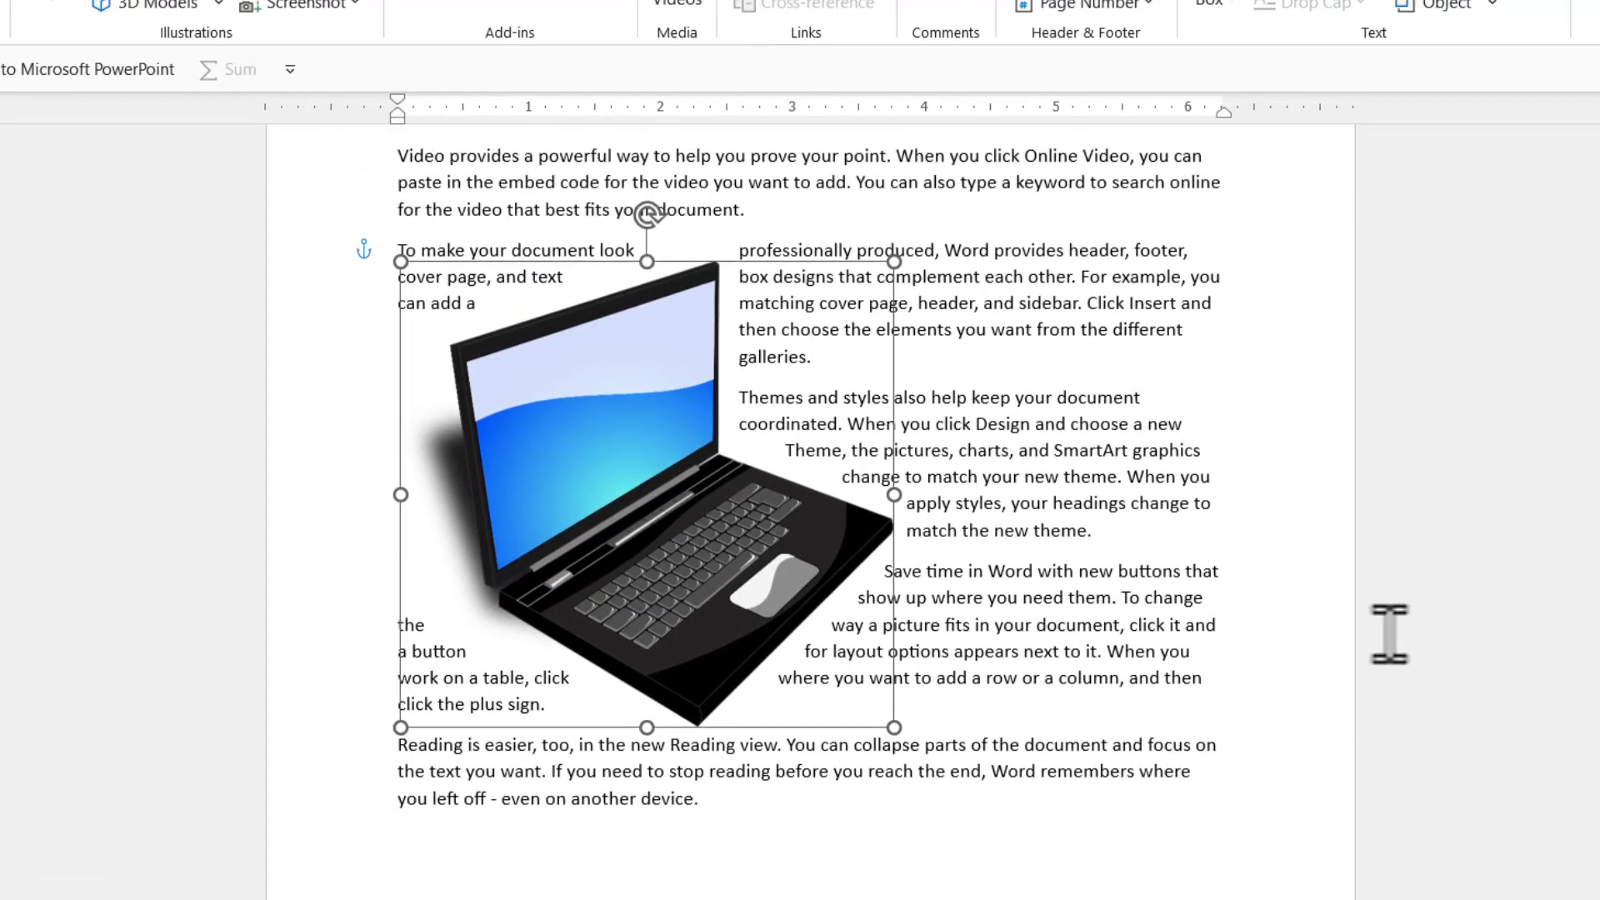
drag(604, 514, 734, 502)
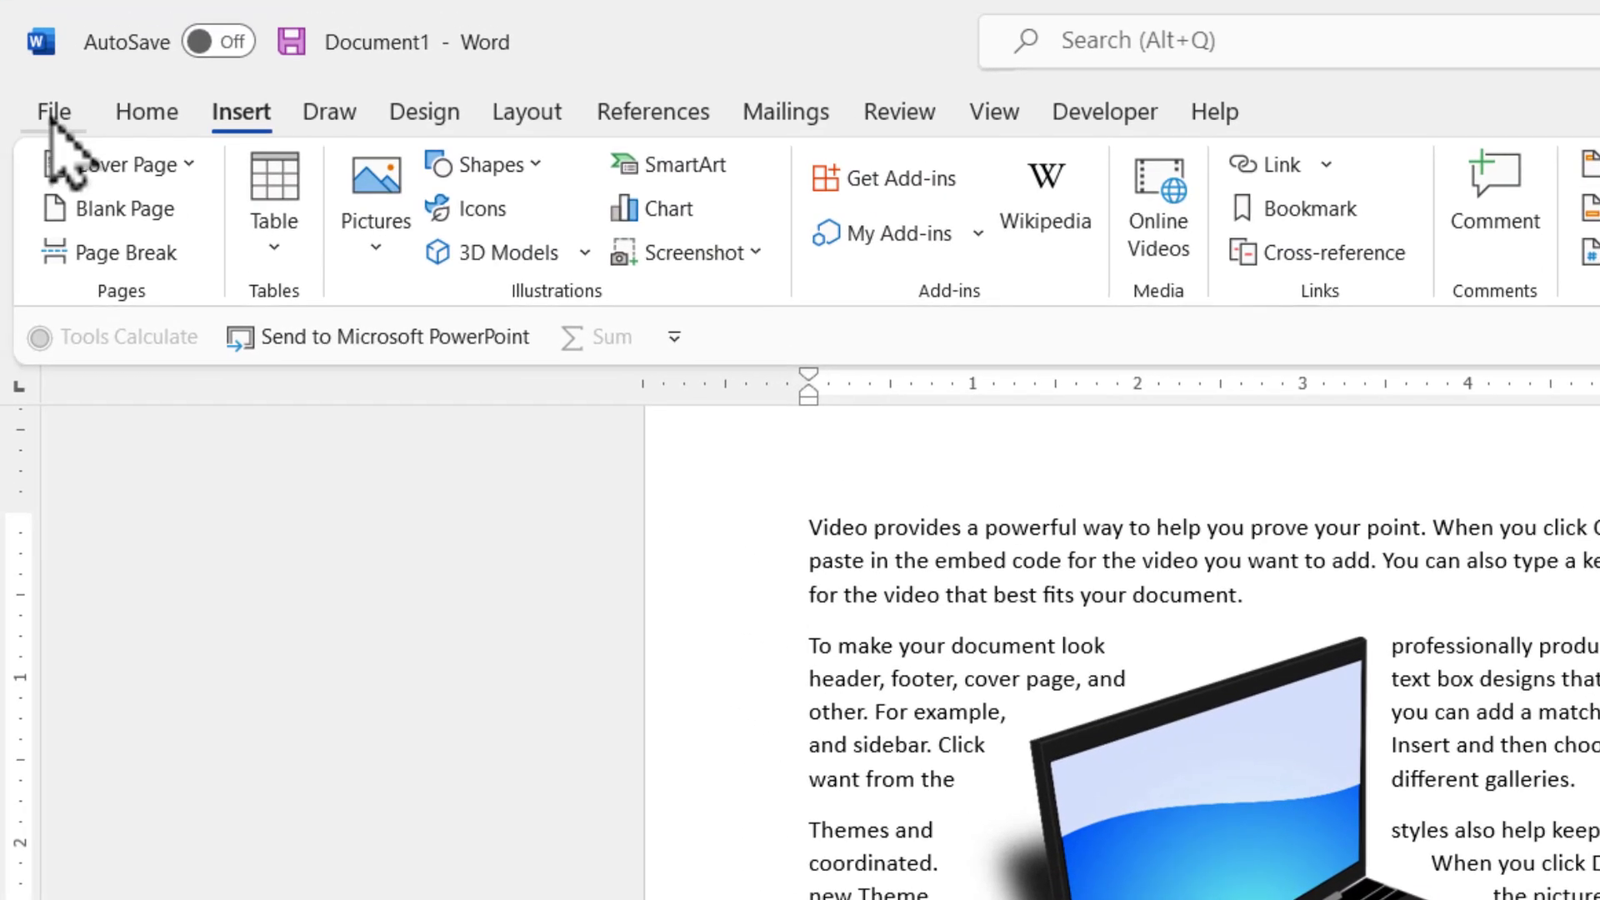
Step: Save the Word document as Temp in the Documents folder through Save As > Browse
click(54, 111)
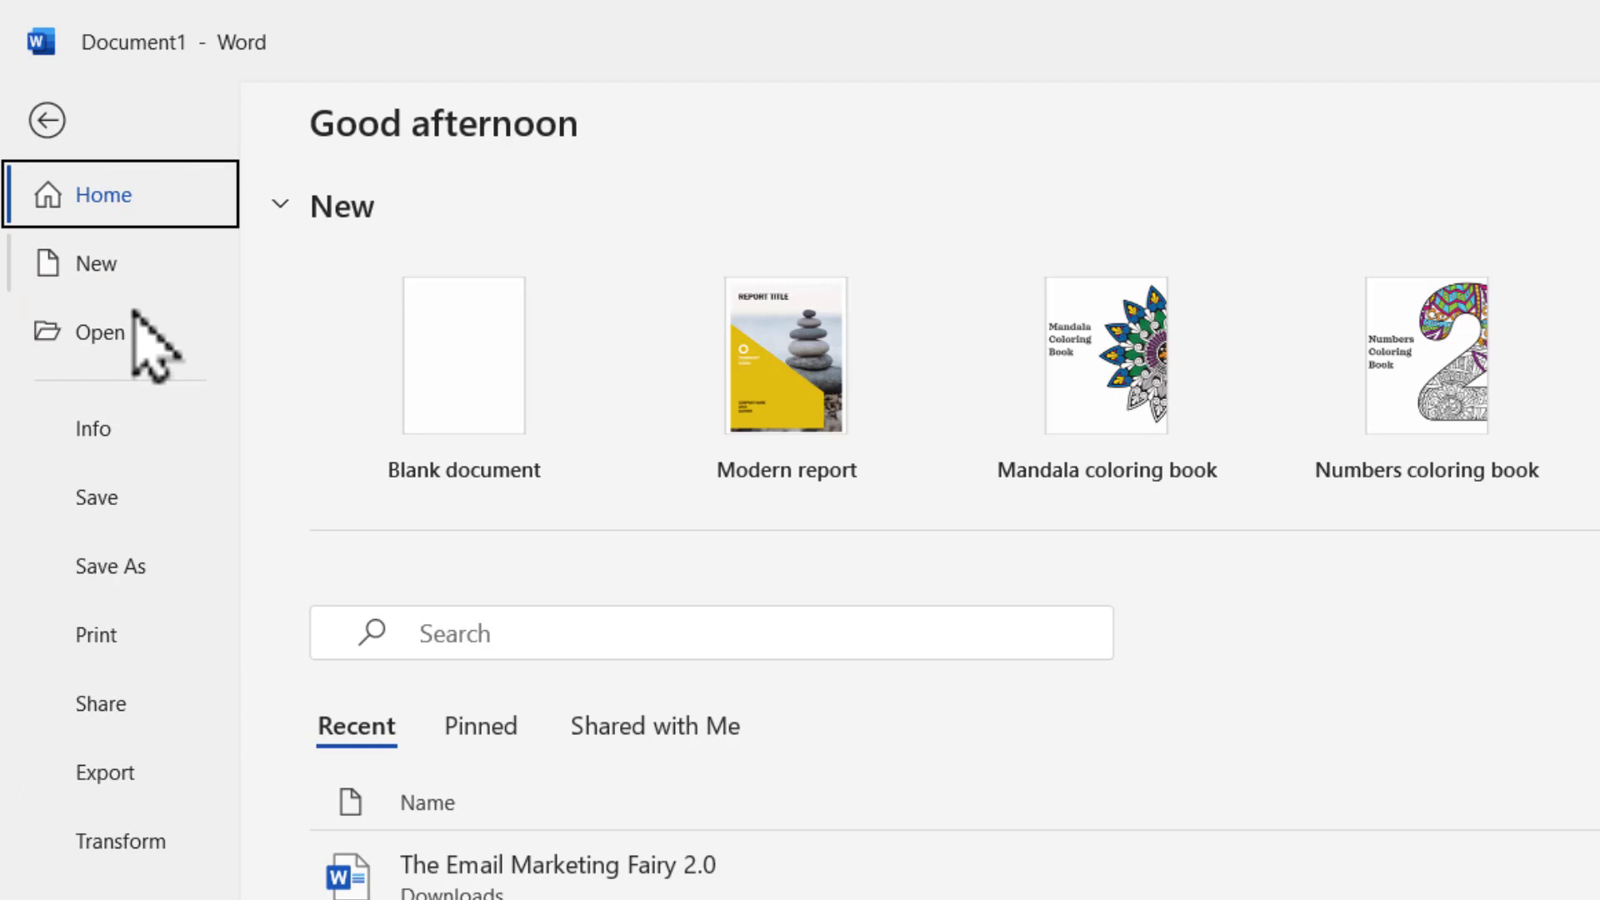
click(125, 566)
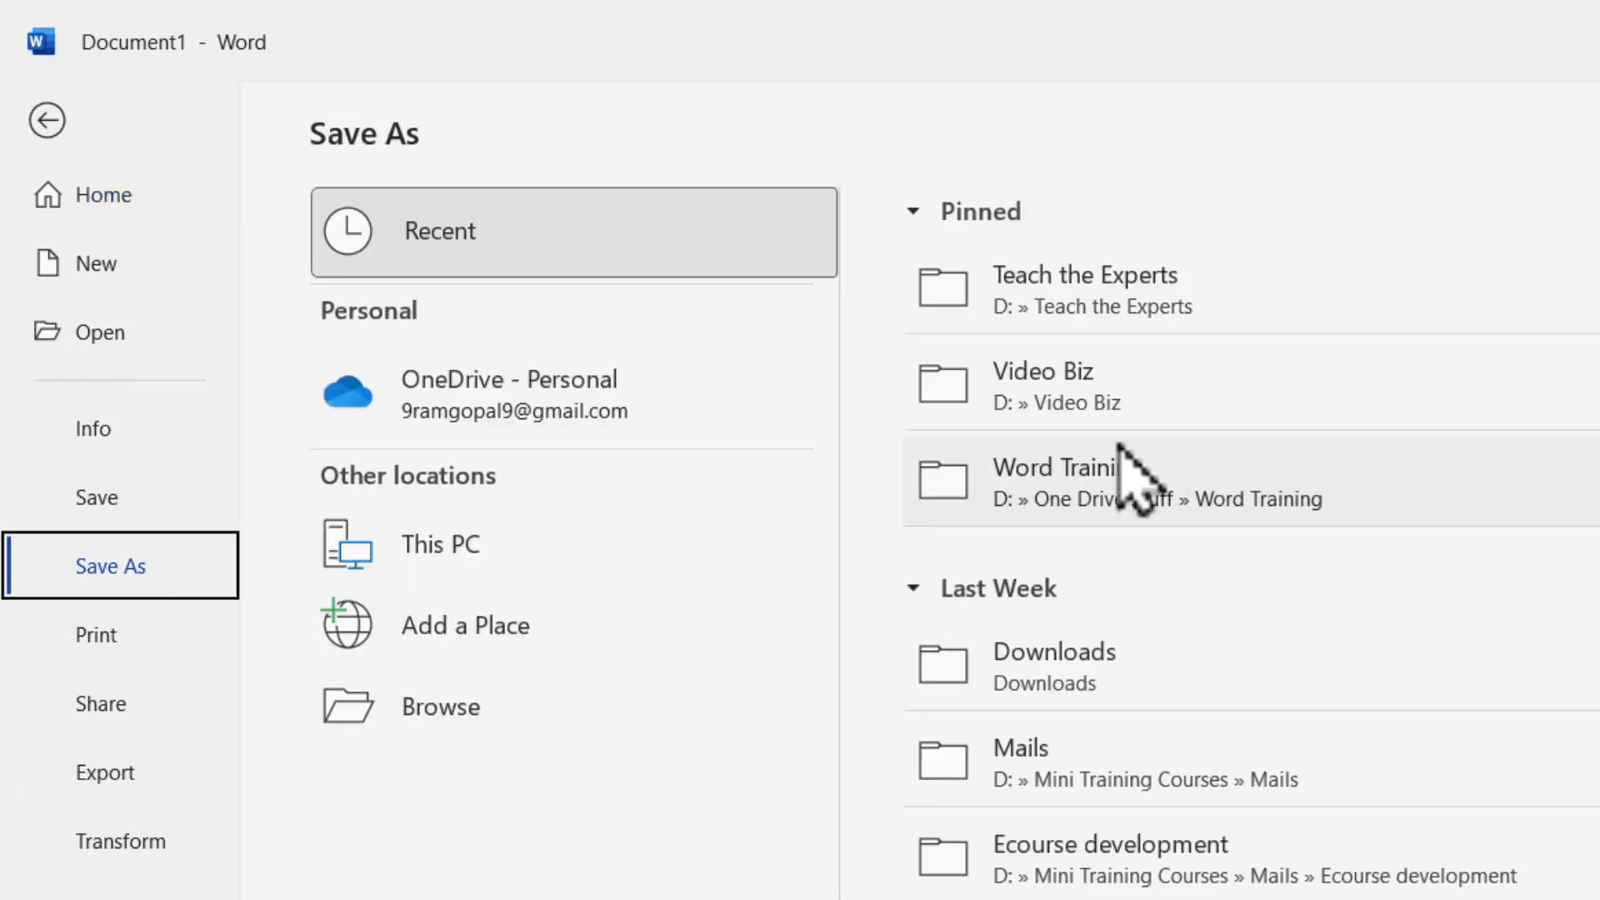
click(1097, 654)
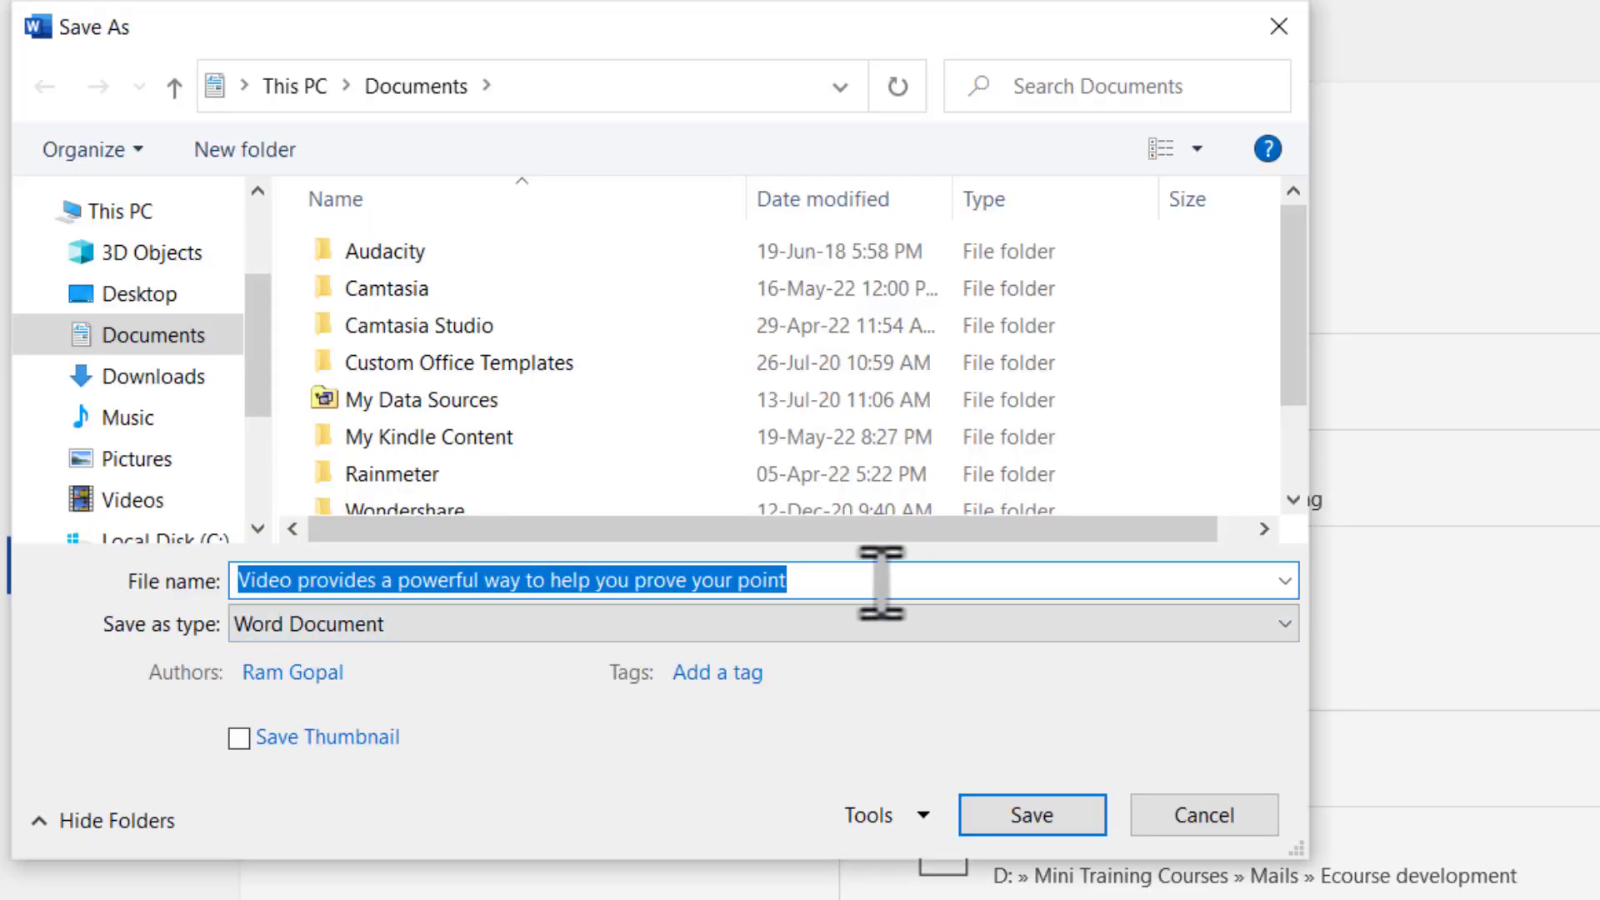
text(Temp)
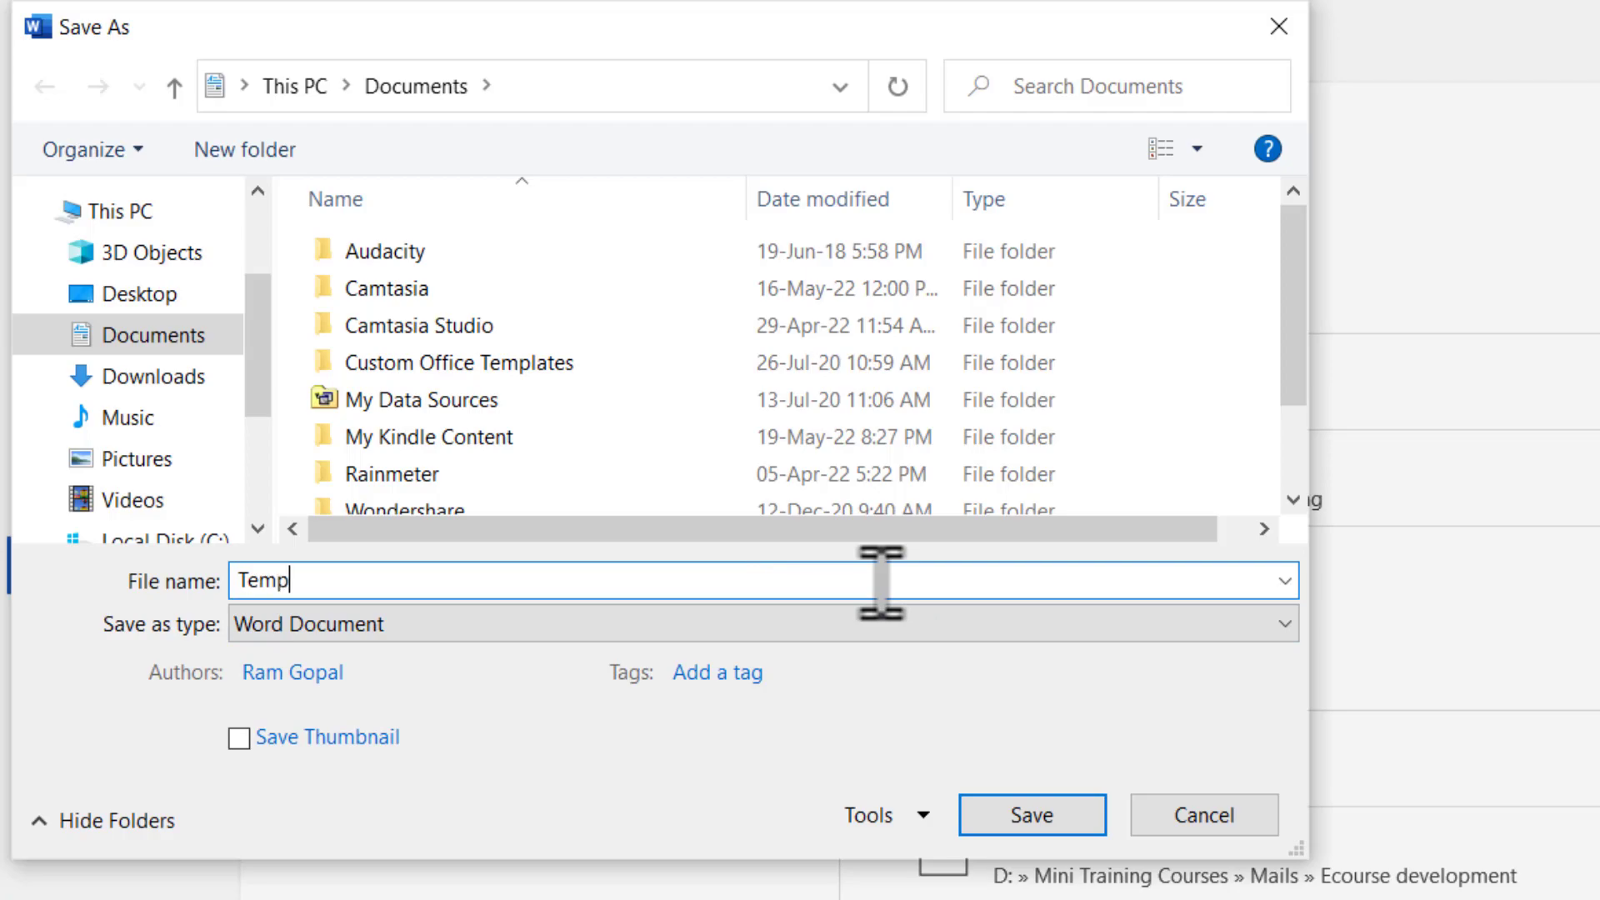
click(1032, 817)
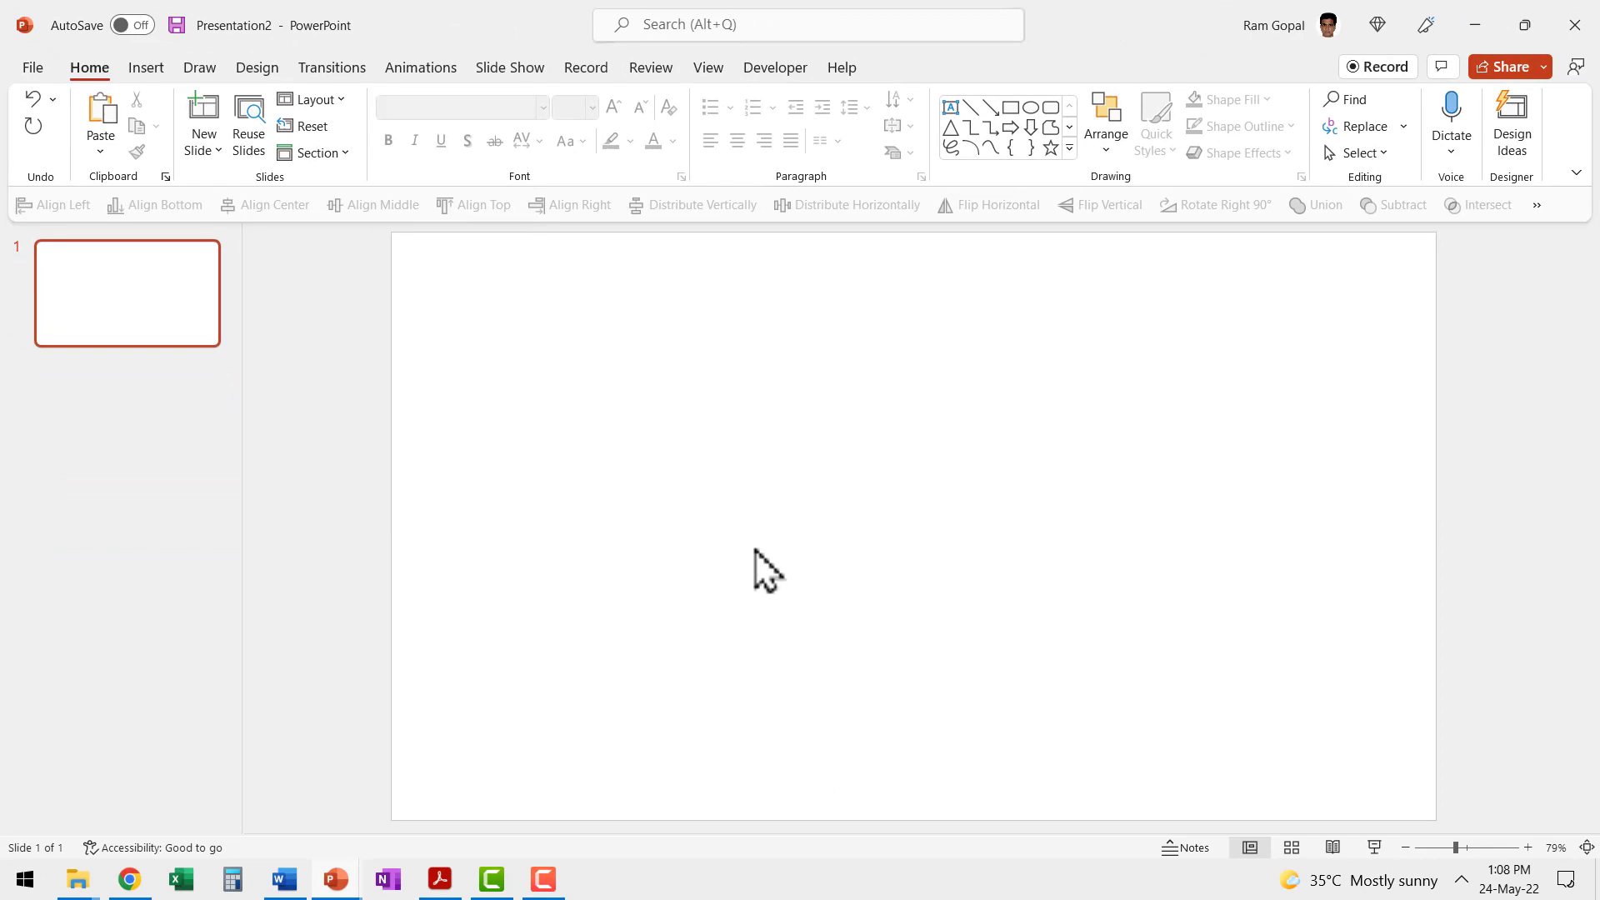
Step: Insert Temp.docx from Documents onto the slide as an object created from file
click(146, 67)
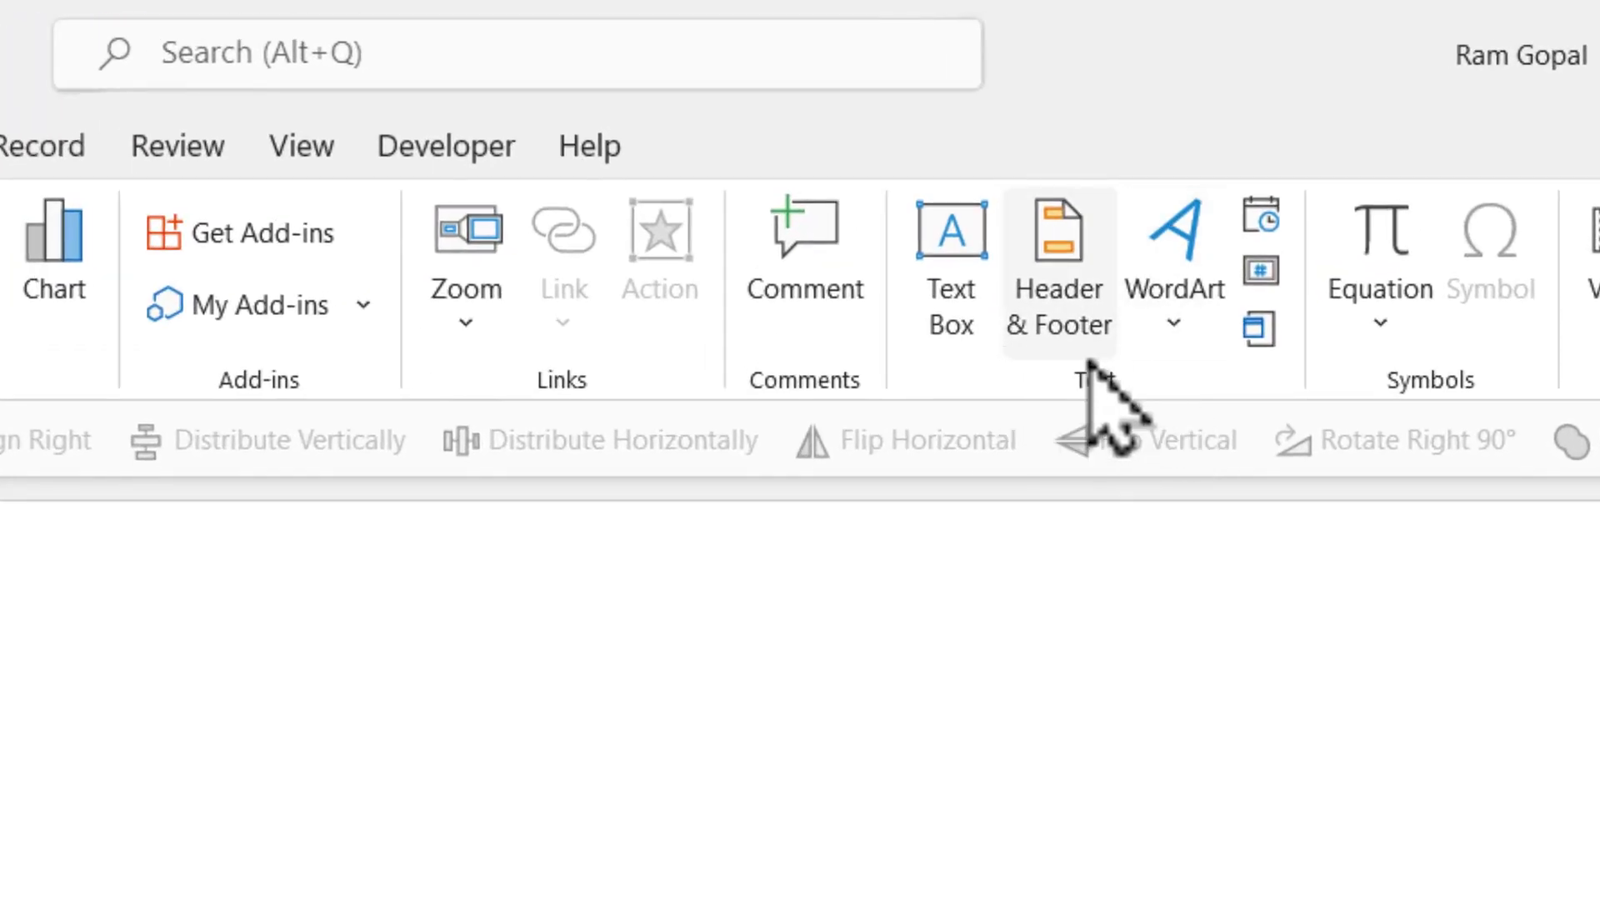
click(1256, 330)
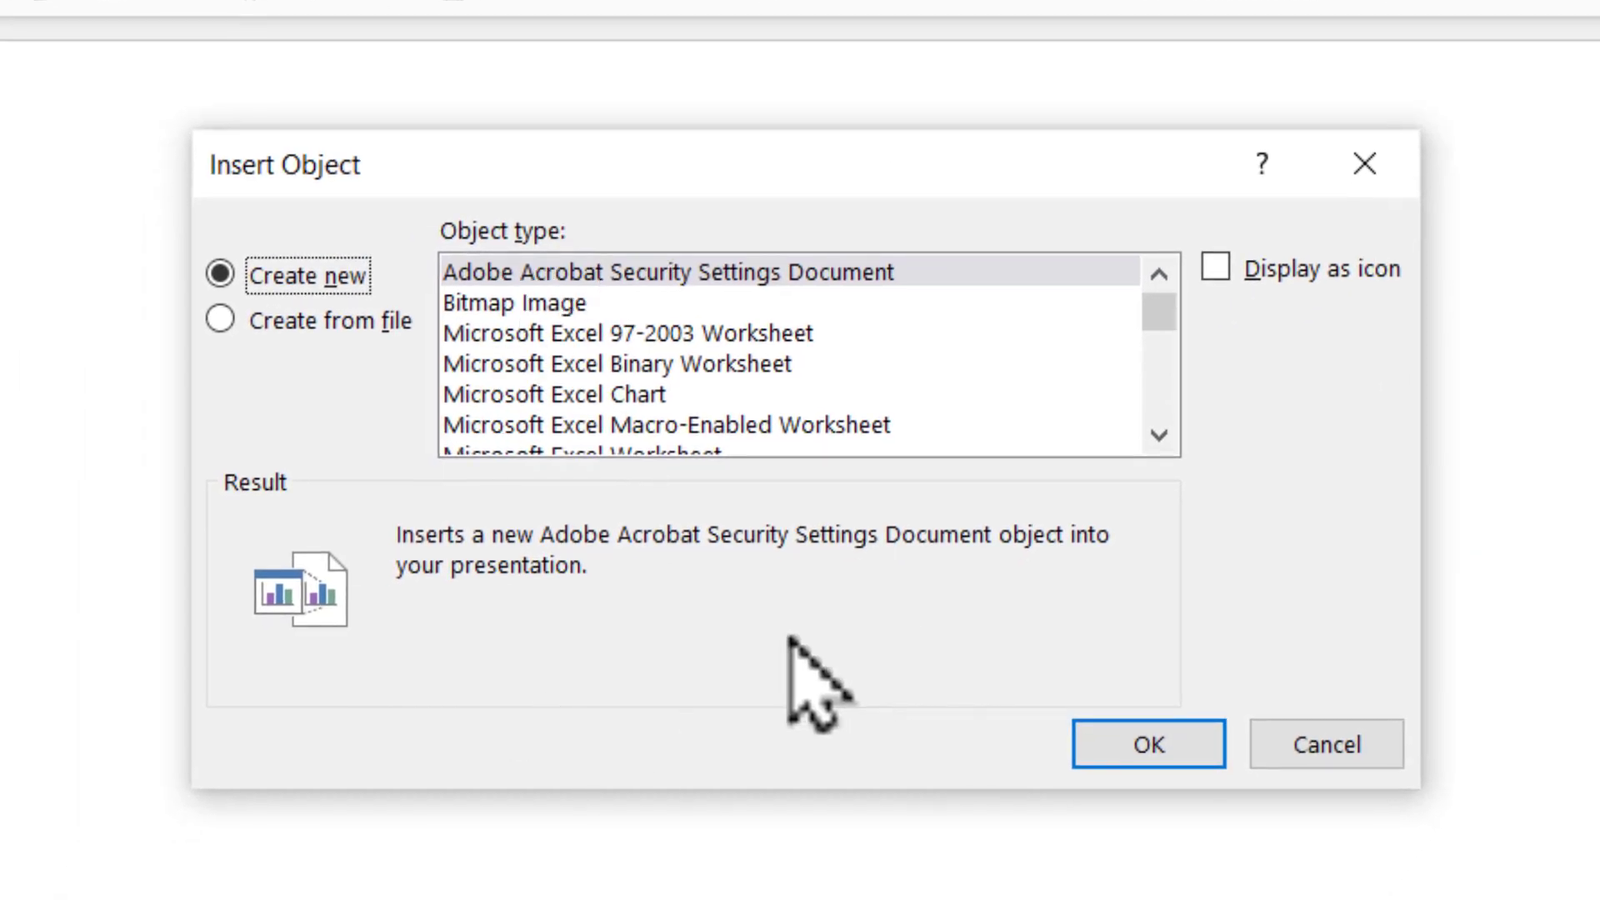
click(218, 318)
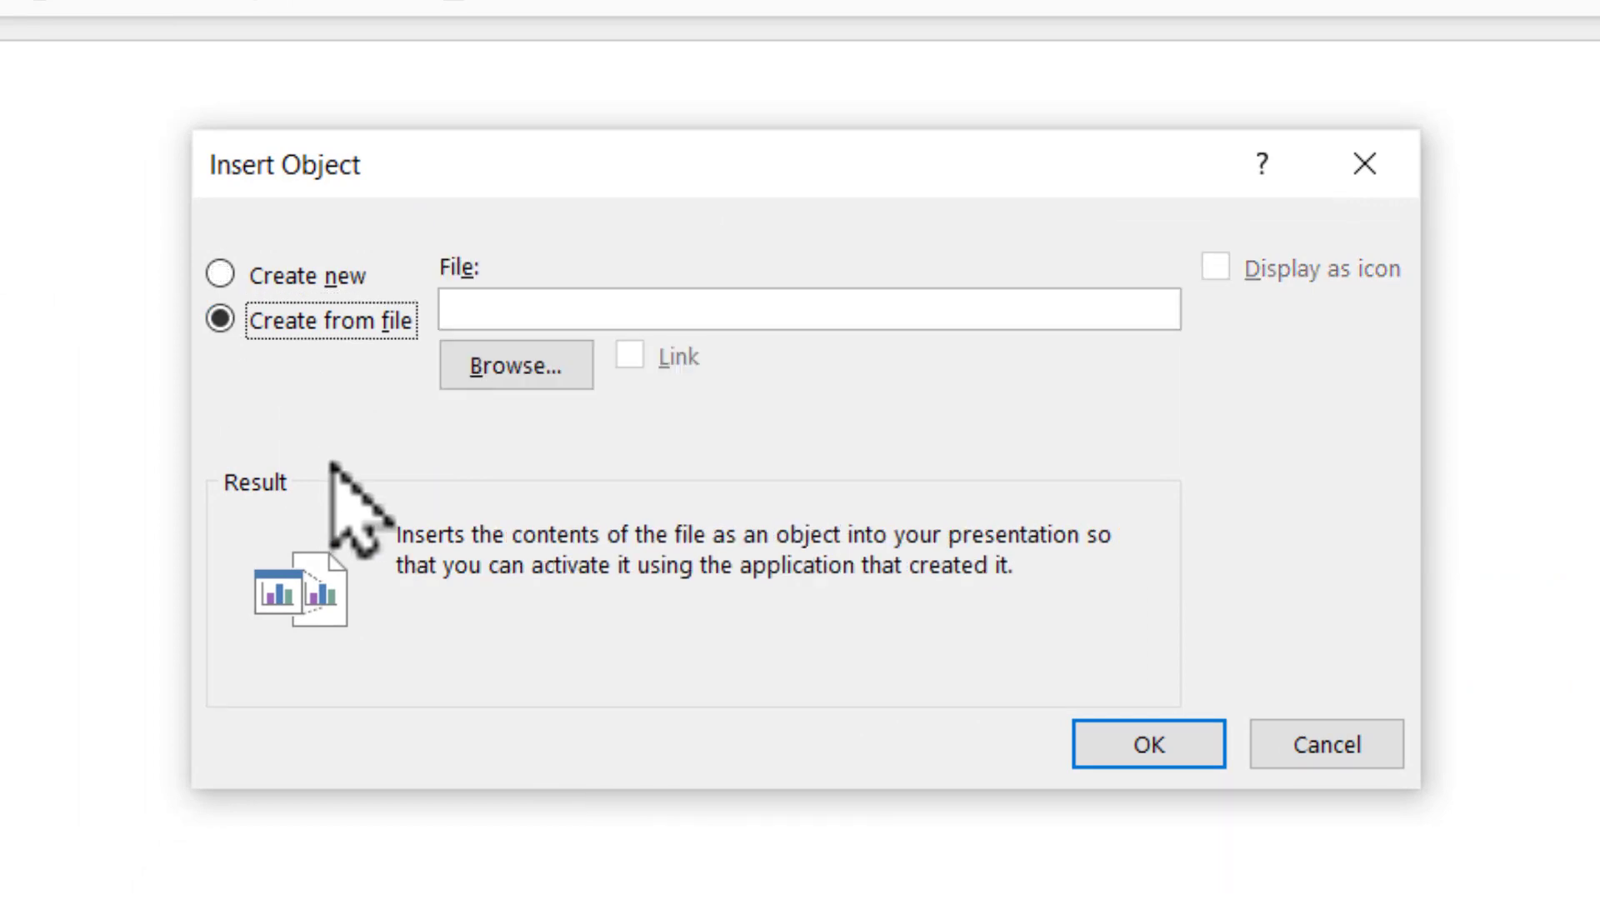
click(543, 383)
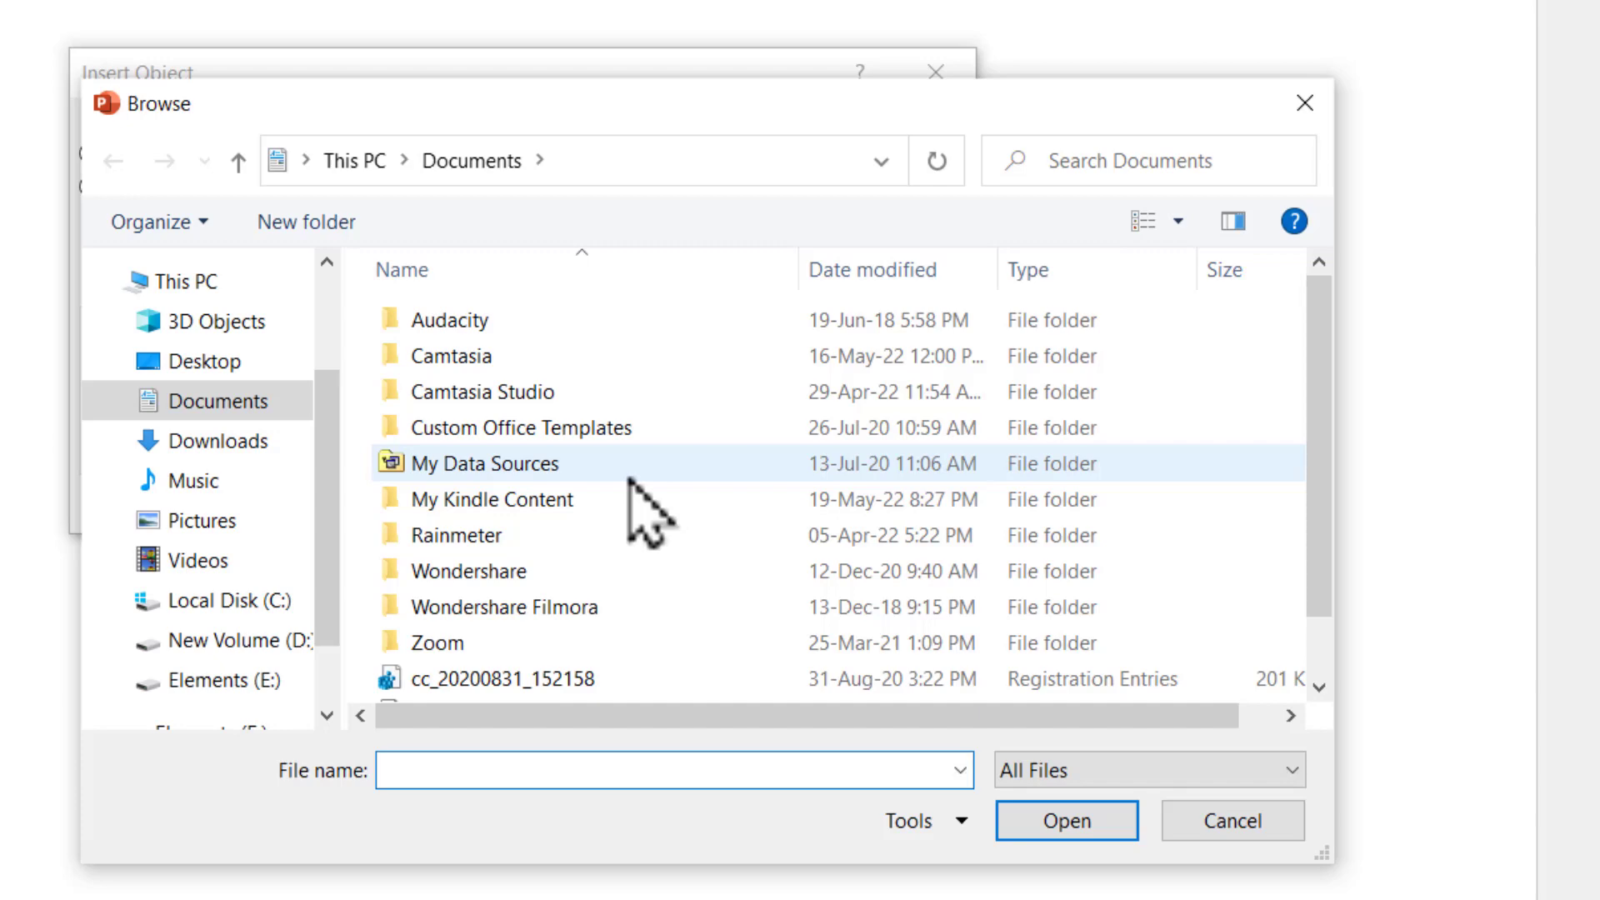
scroll(642, 492, down, 1)
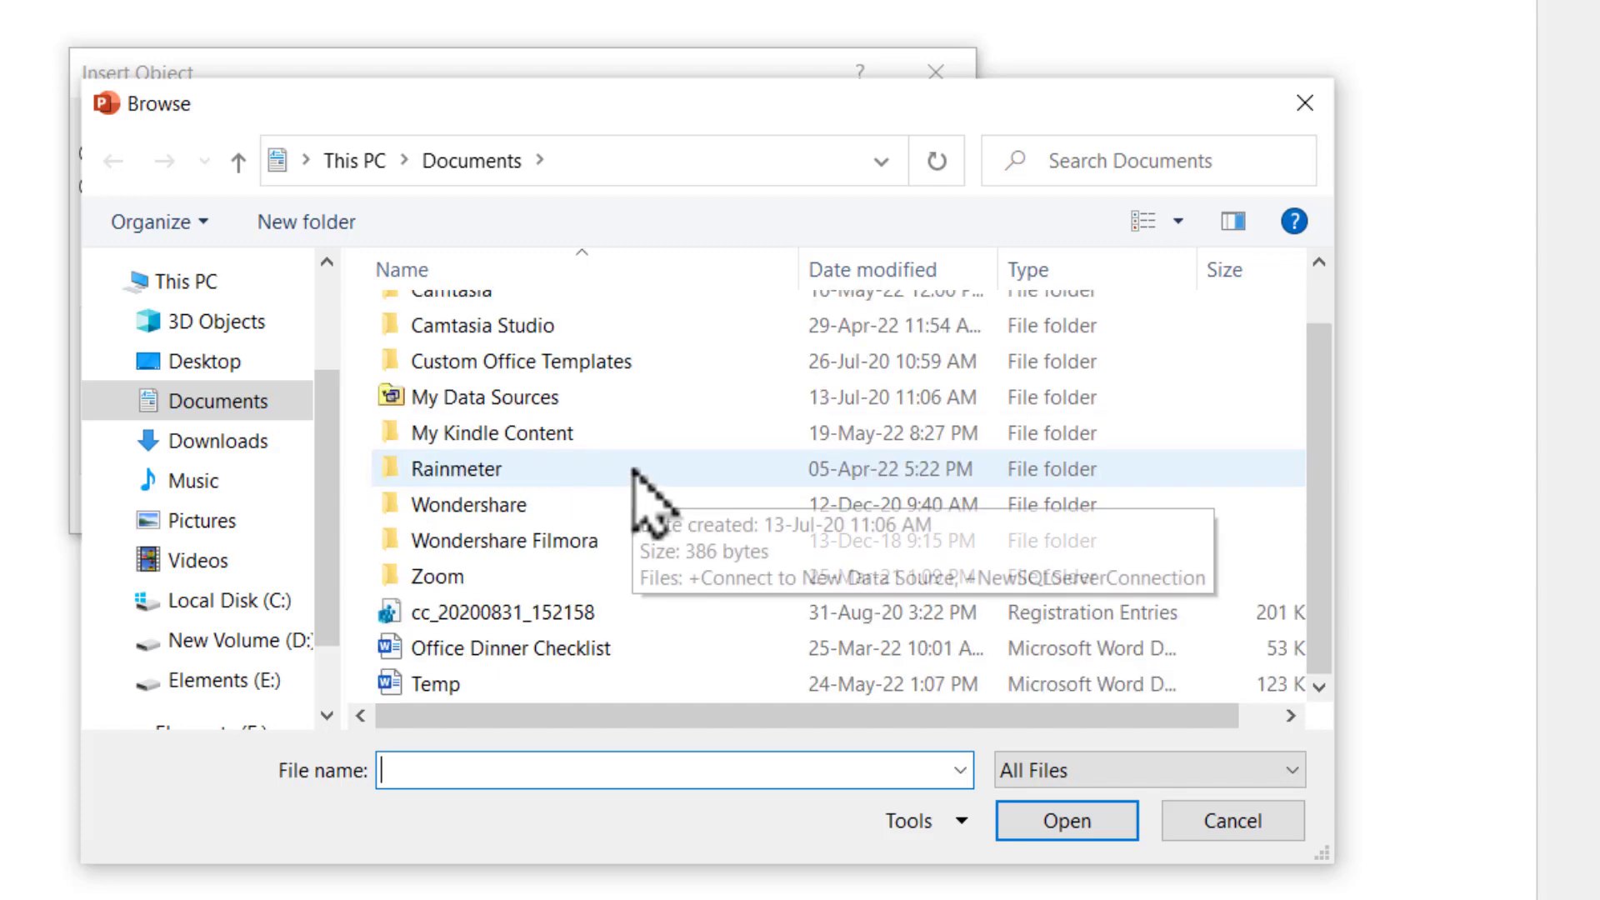
click(432, 684)
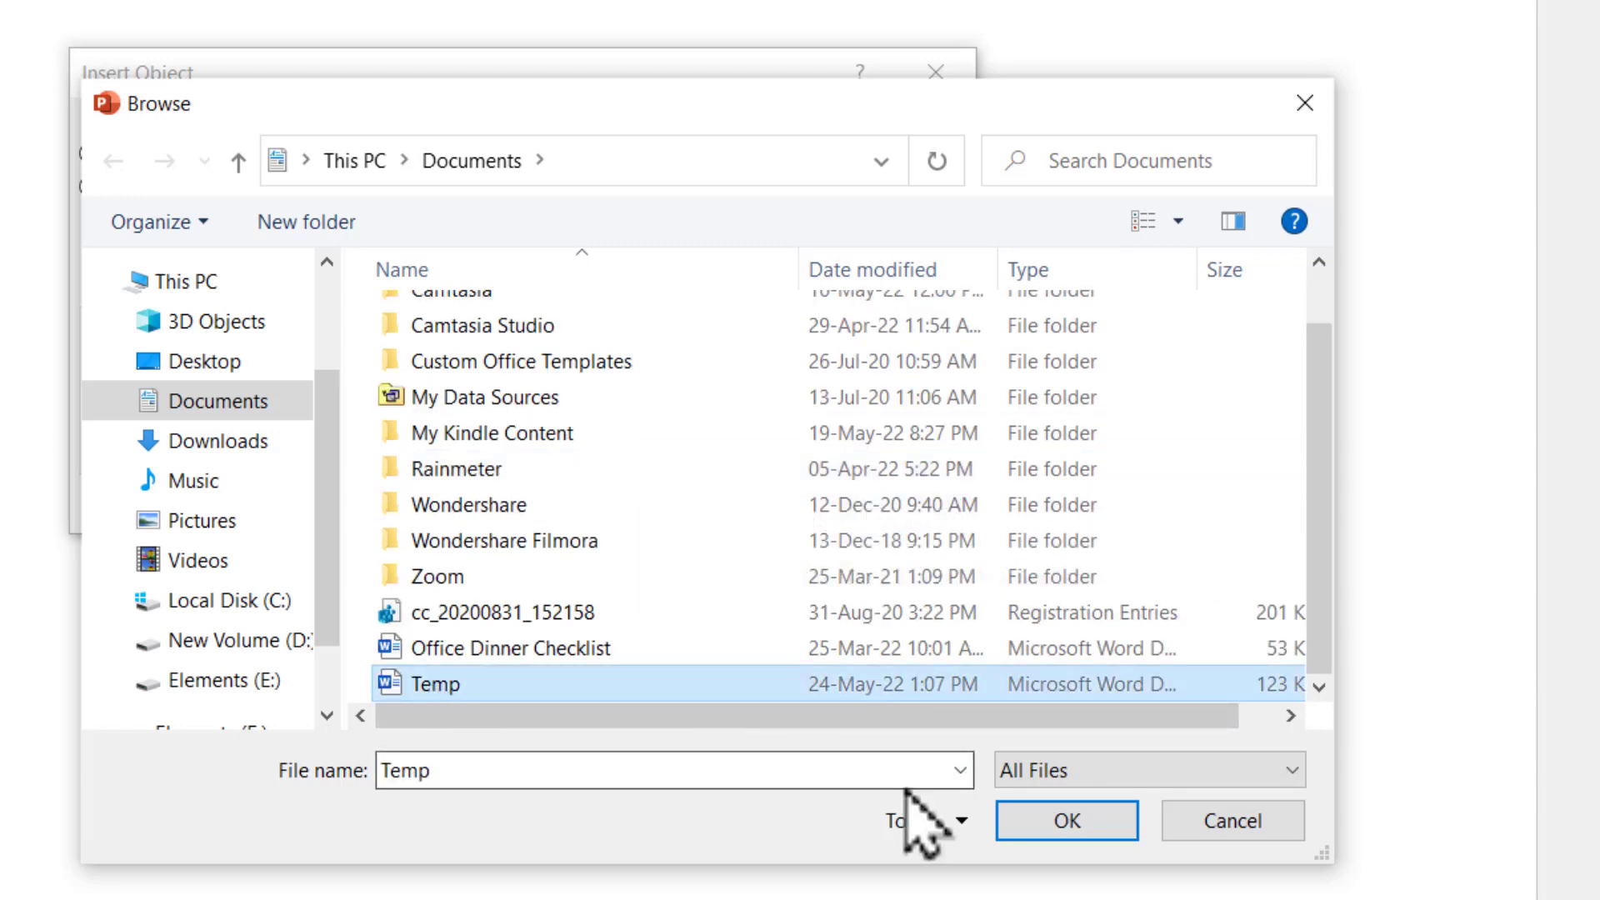
click(1066, 821)
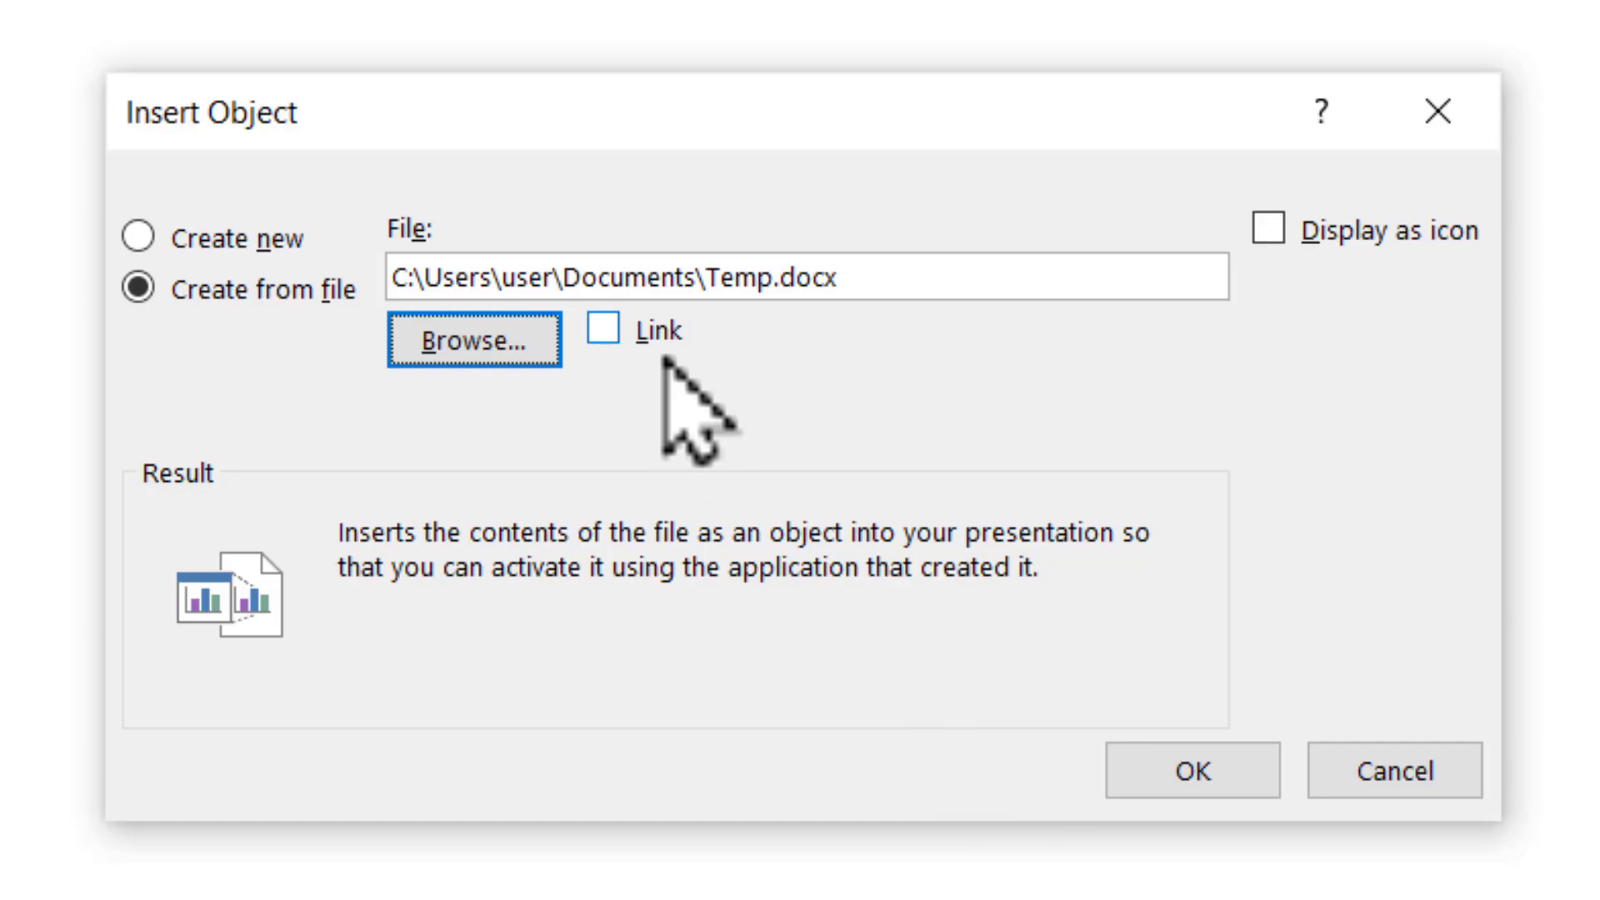
click(1190, 779)
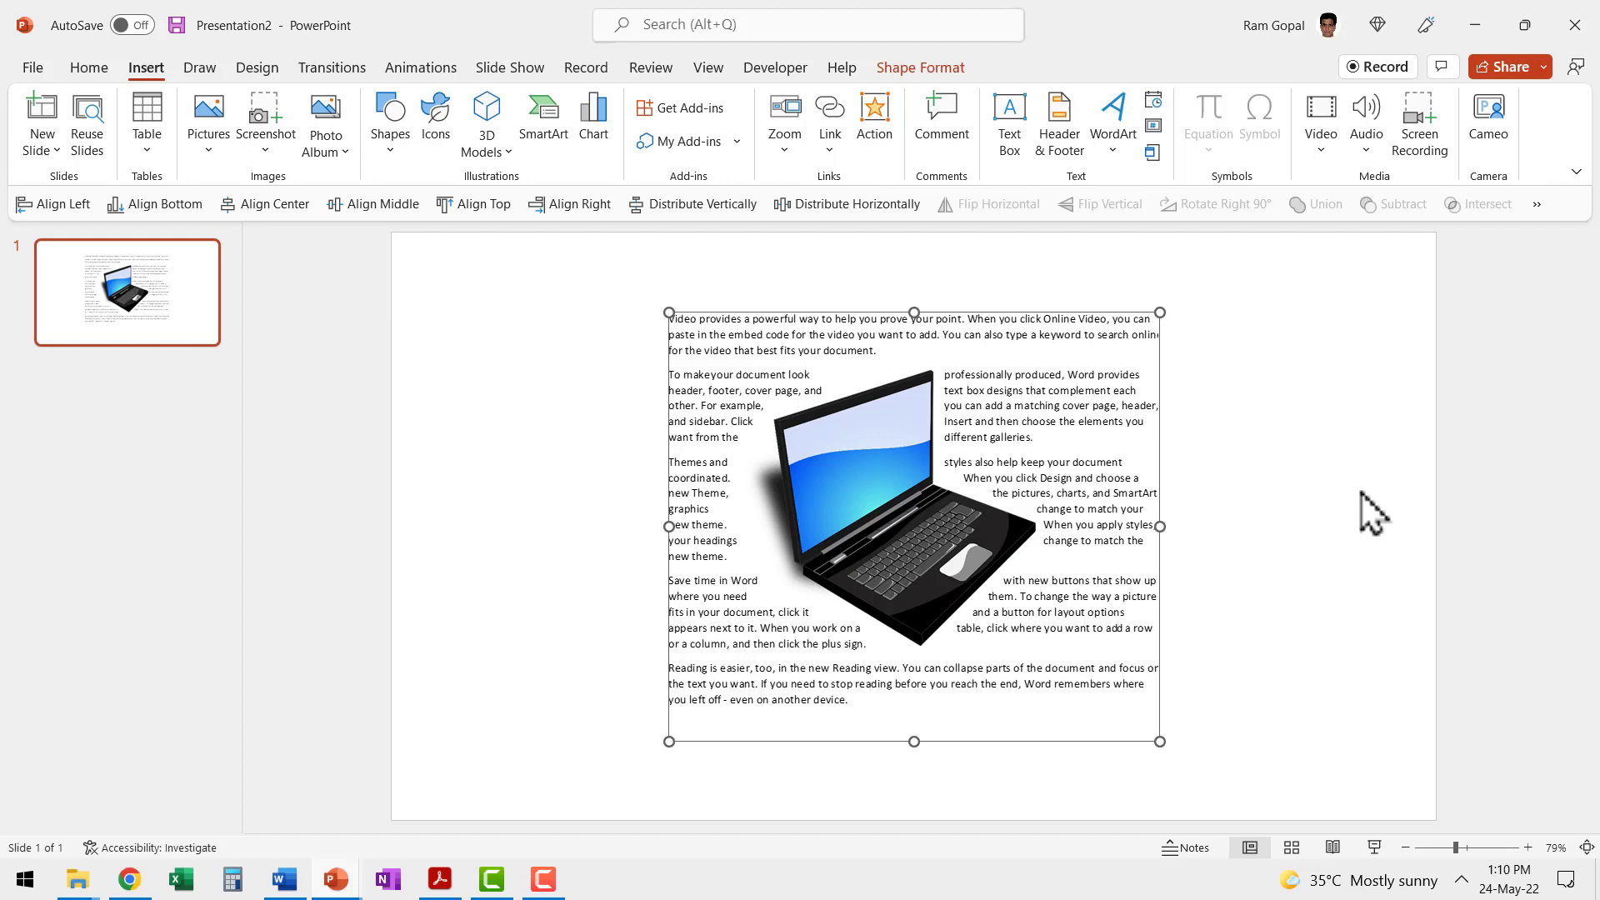
Step: Move the embedded document, undo an accidental stretch, and reposition it near the slide centre
drag(847, 437, 631, 430)
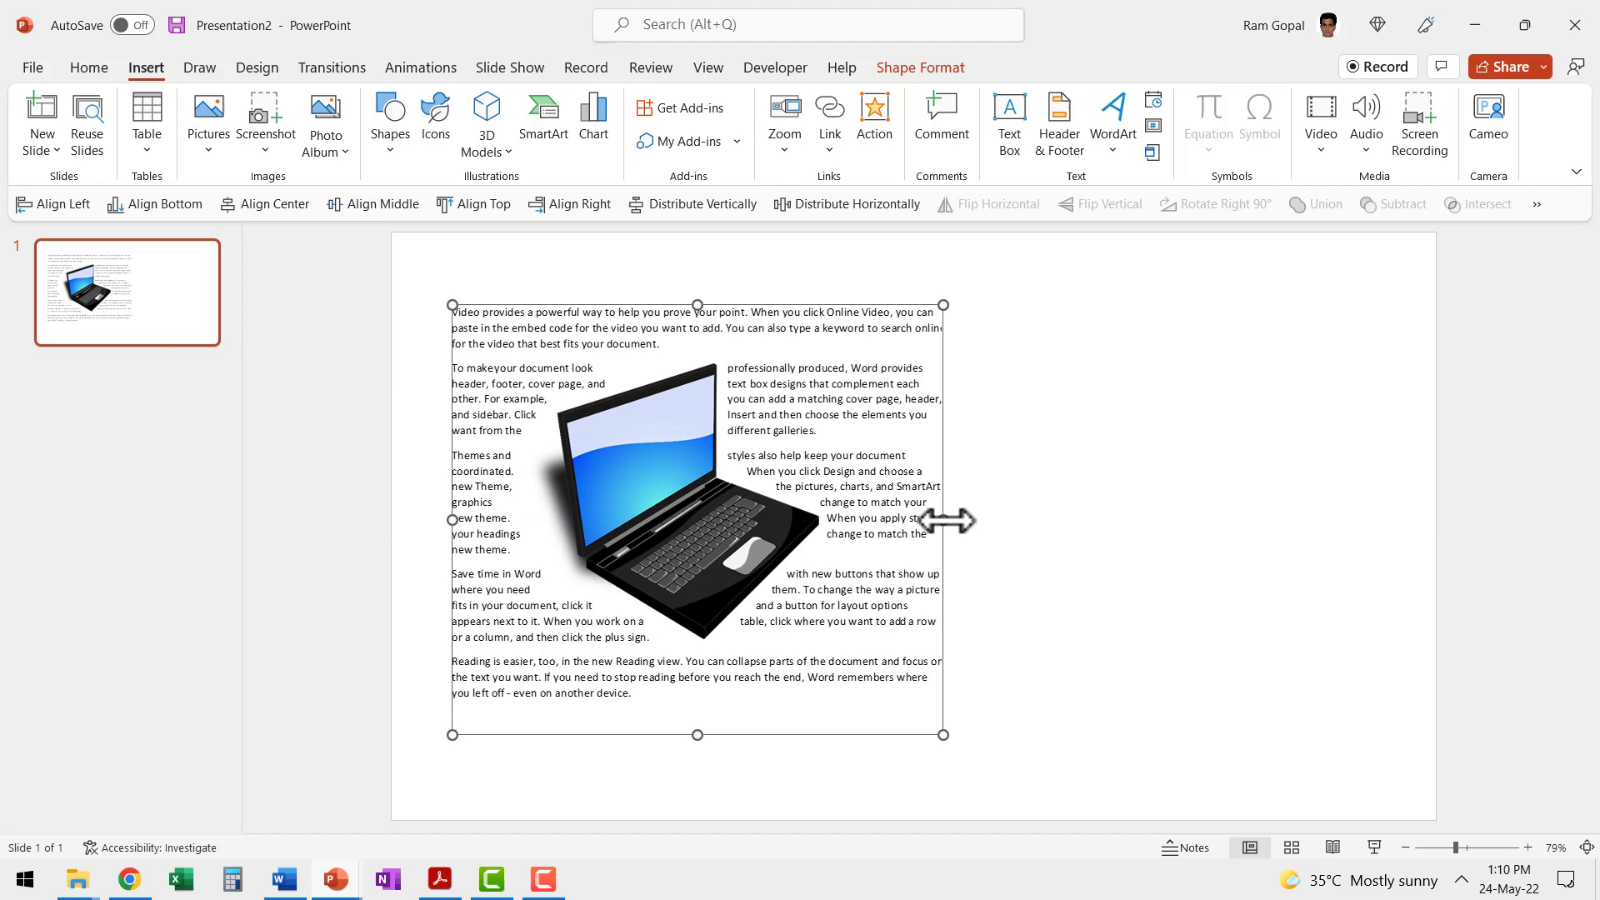
drag(946, 520, 1382, 520)
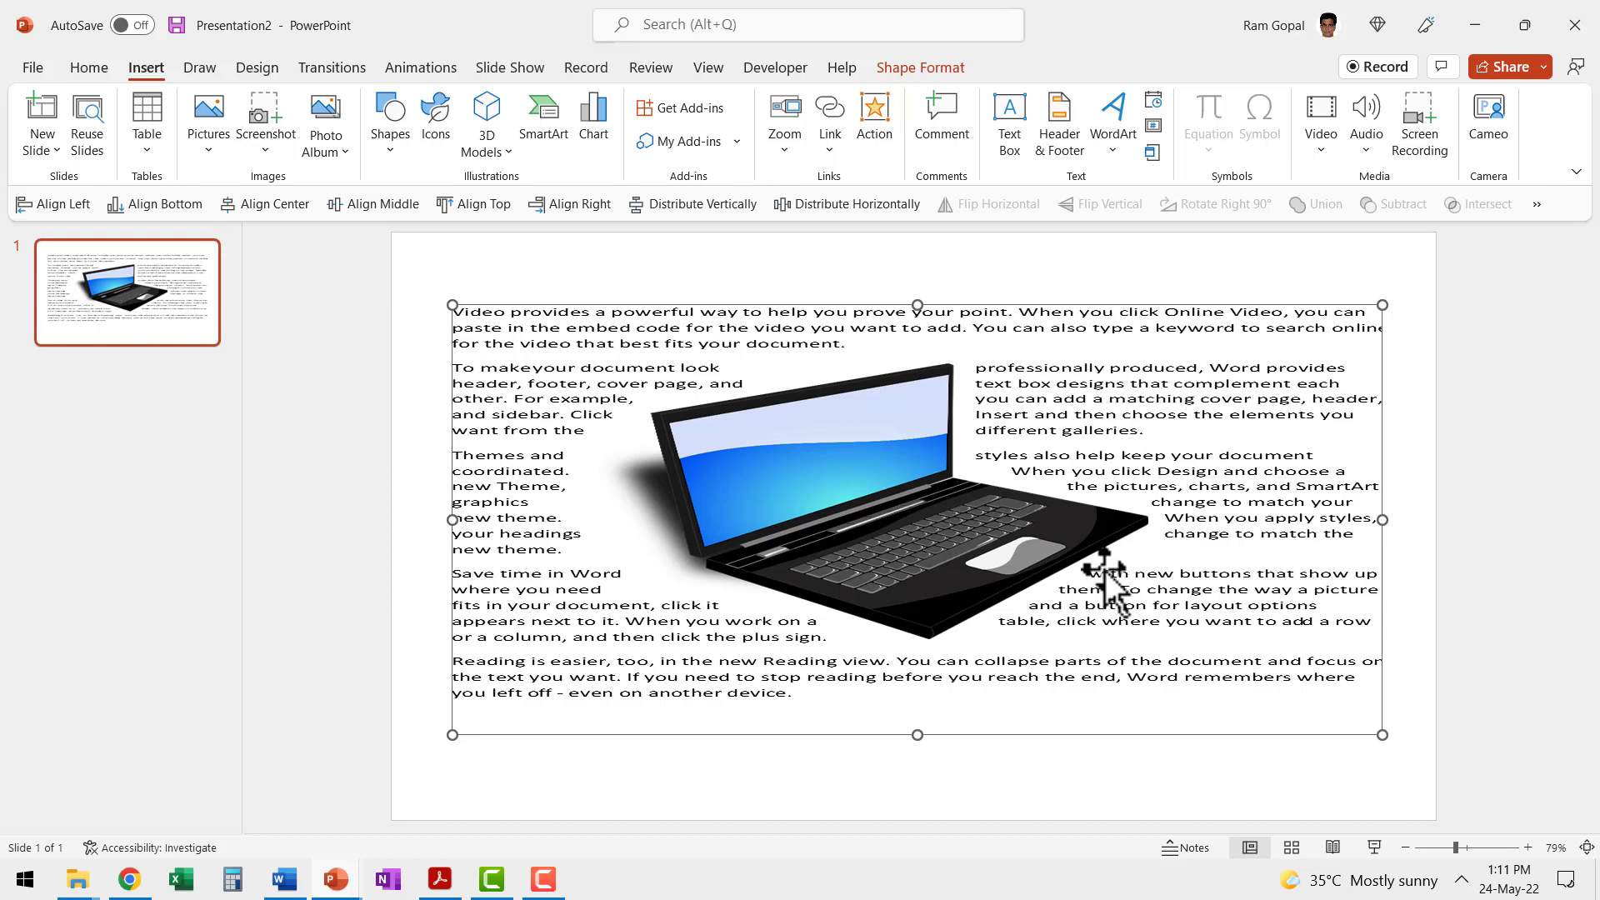
key(ctrl+z)
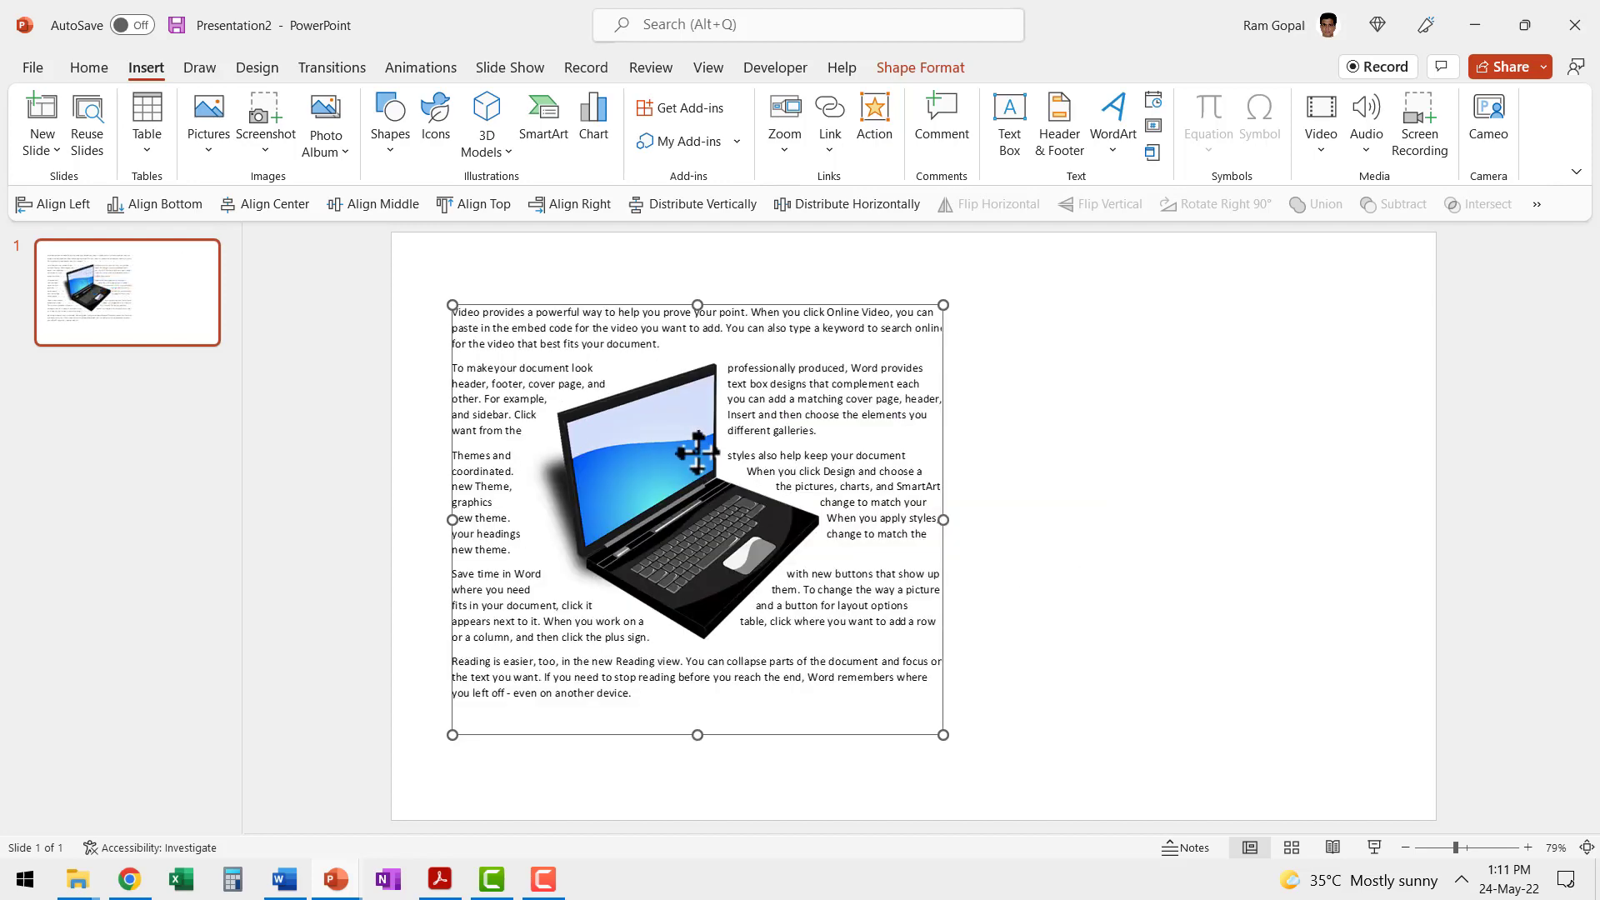
drag(697, 451, 897, 435)
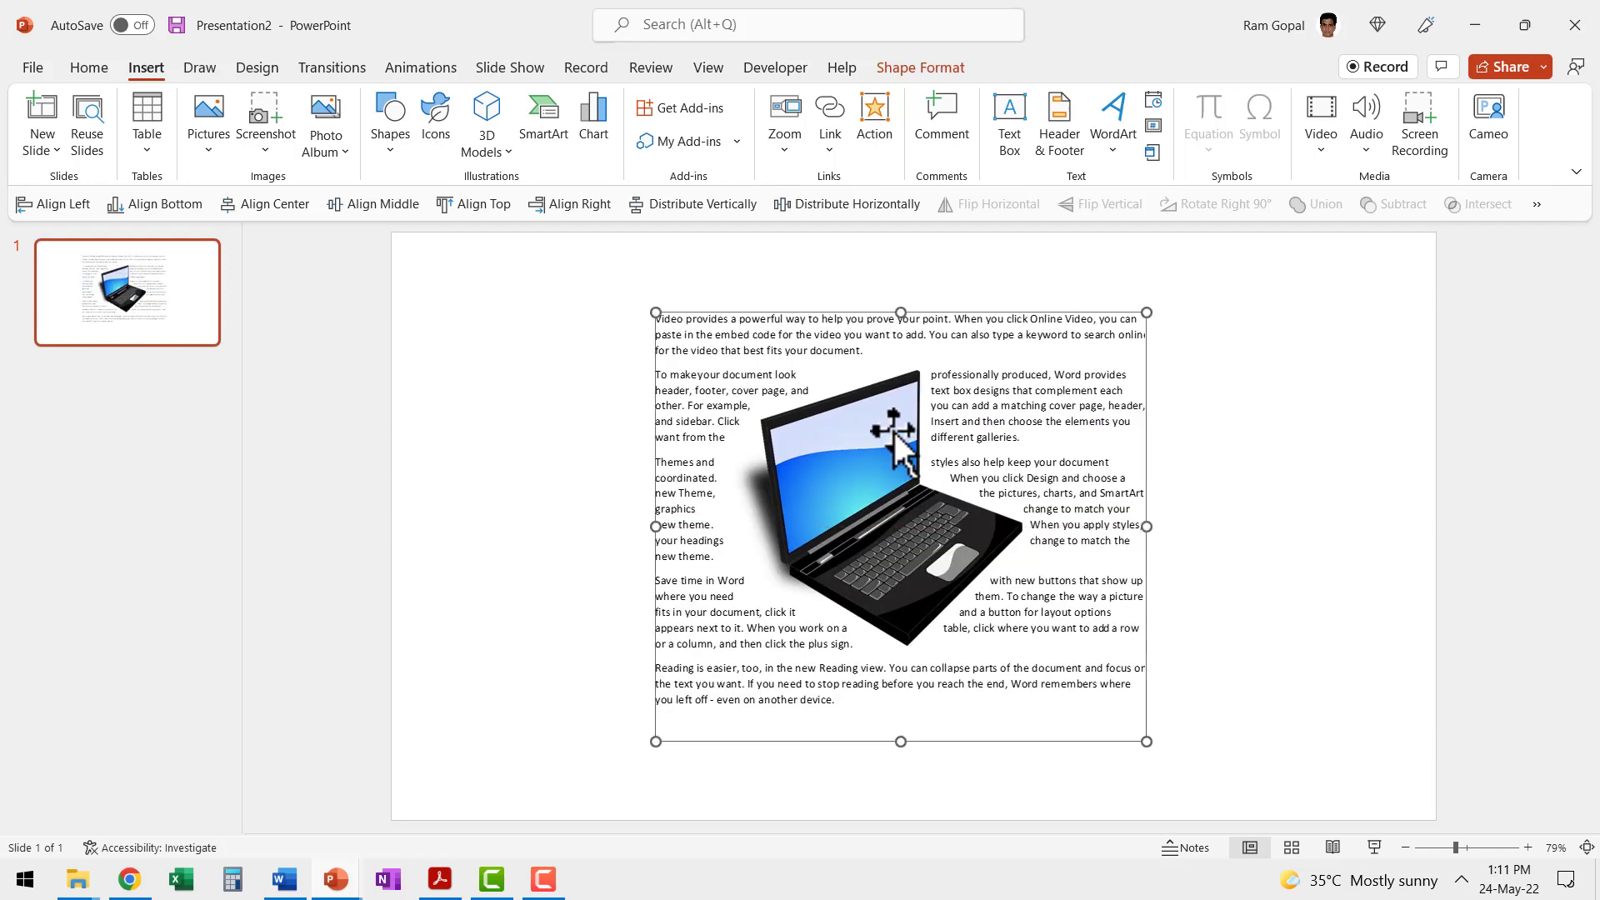
Step: Edit the embedded Temp document in place, drag its left and right borders outward, and select its text
double_click(896, 433)
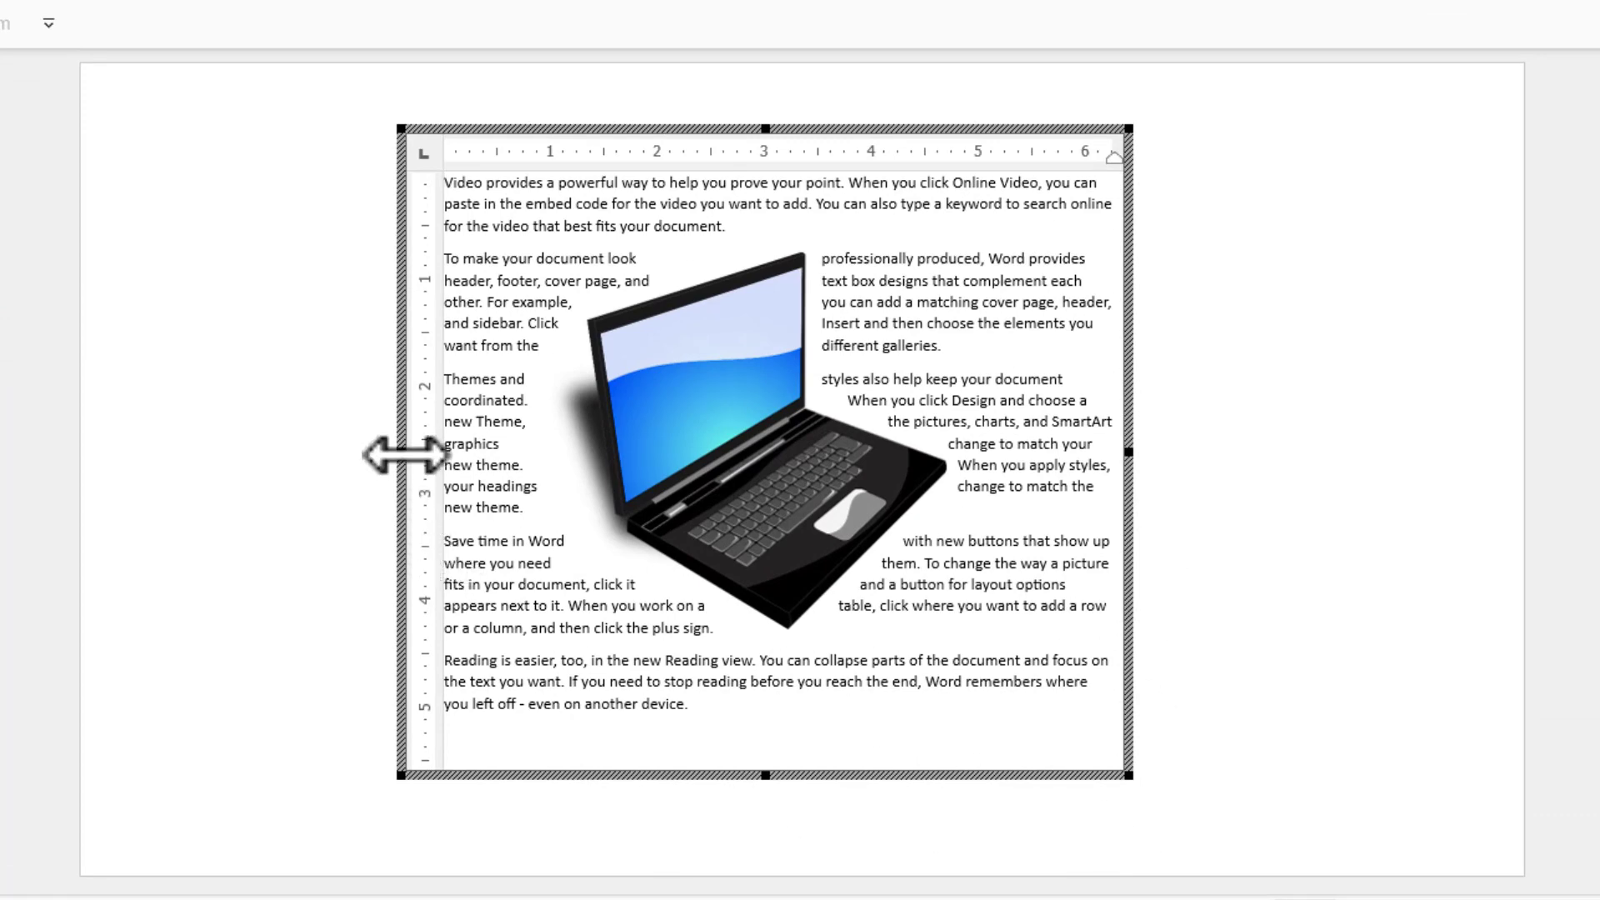
drag(268, 456, 187, 456)
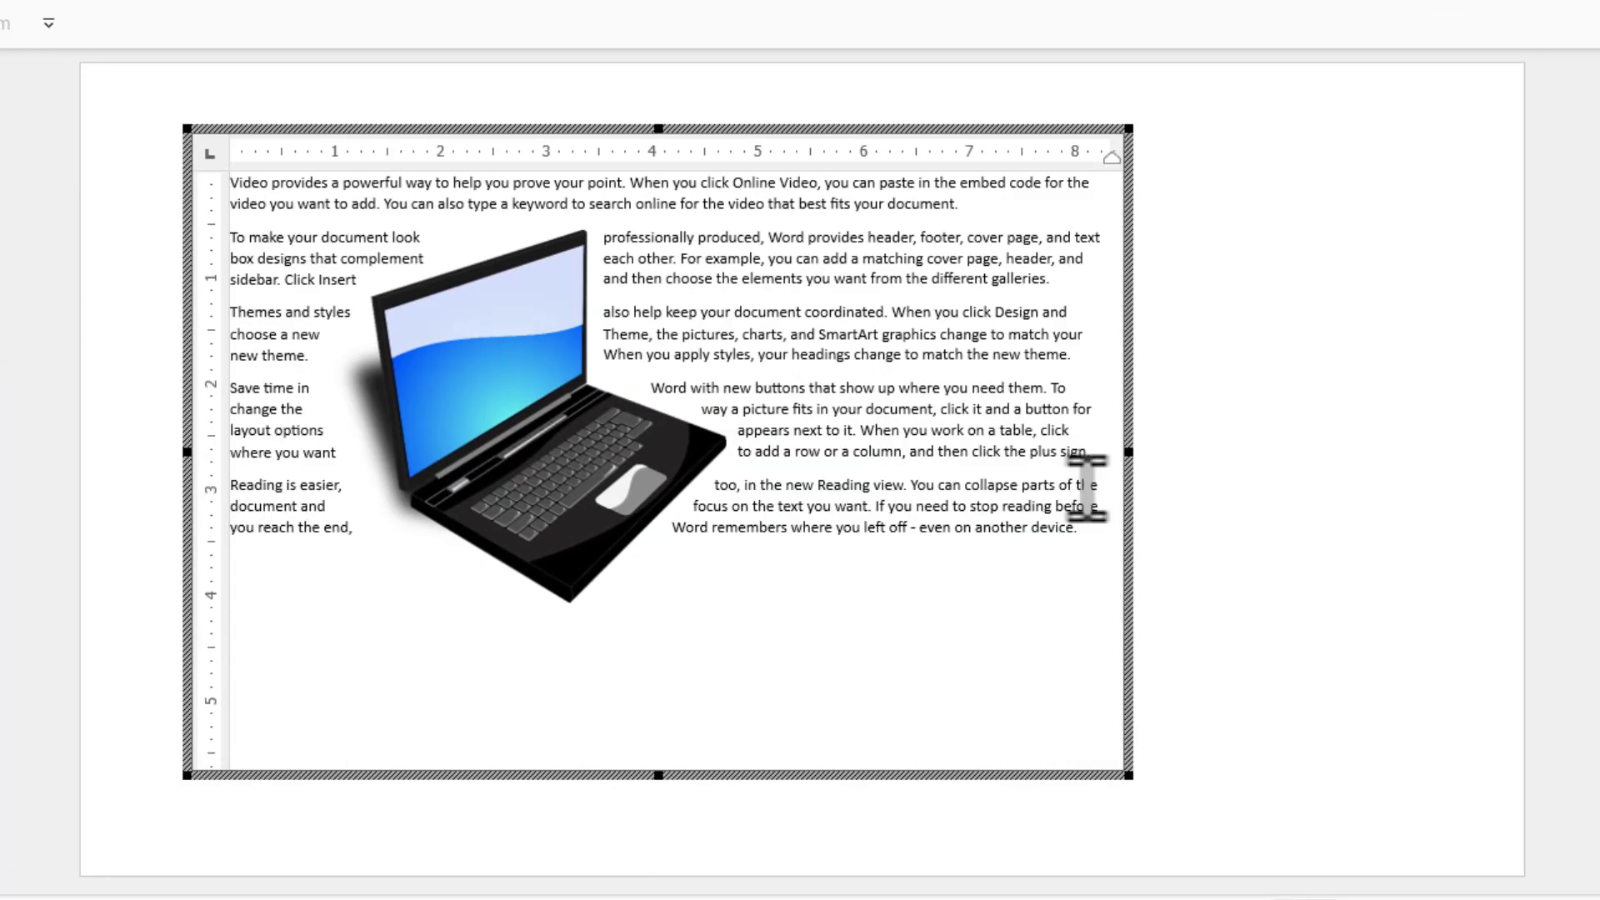
drag(1135, 456, 1427, 452)
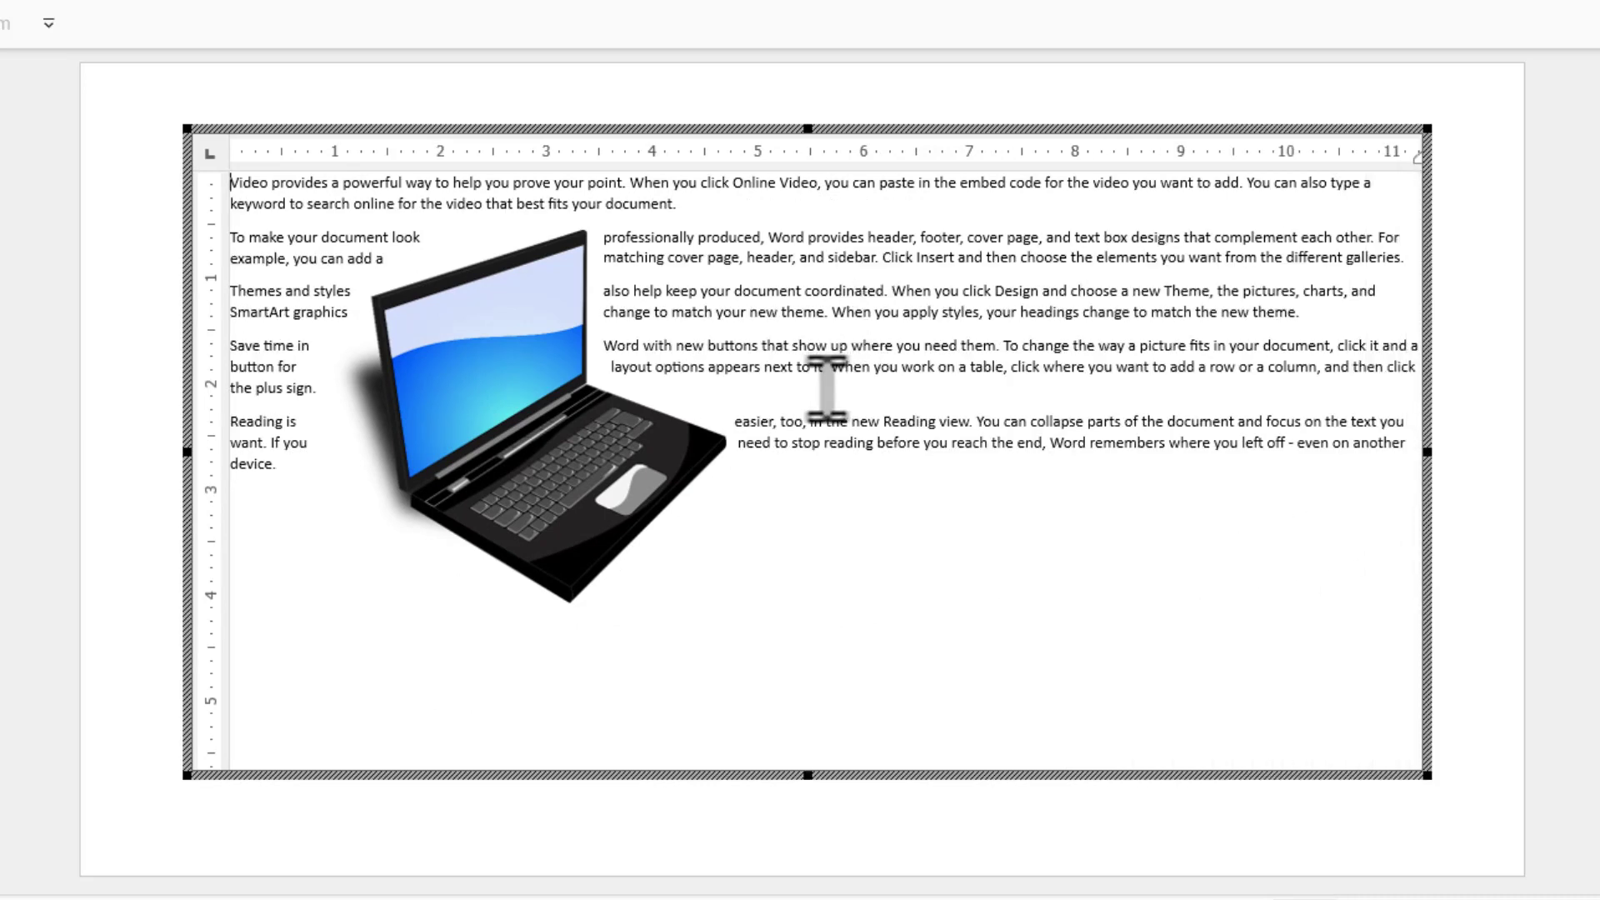
drag(227, 179, 1026, 500)
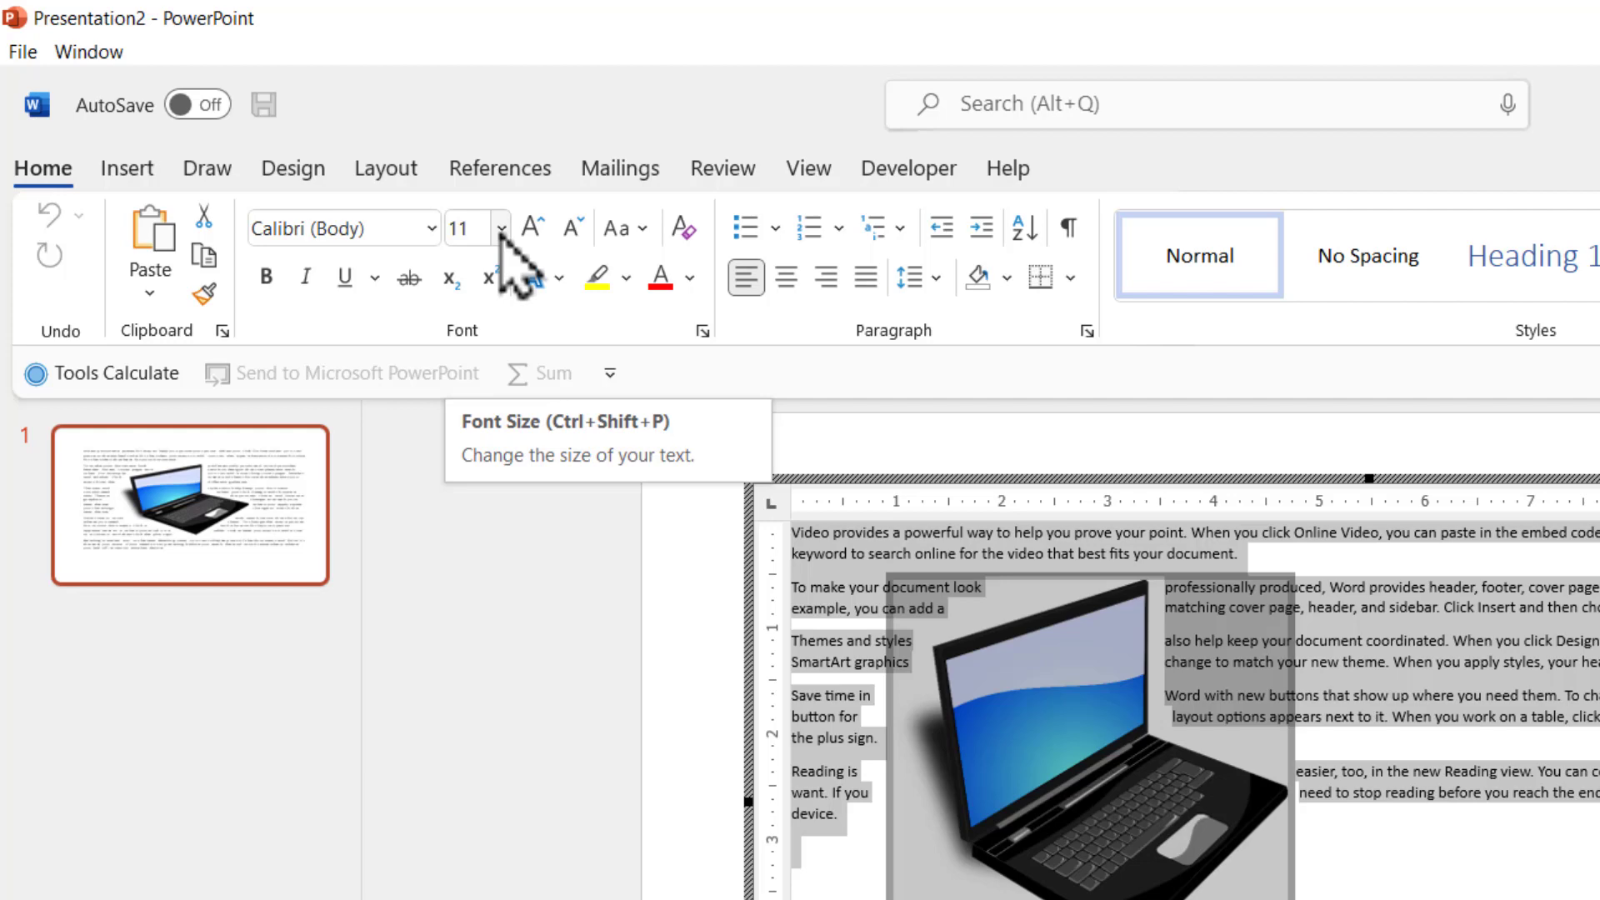
Step: Set the selected text to font size 20 and drag the right border further out
click(501, 229)
click(478, 575)
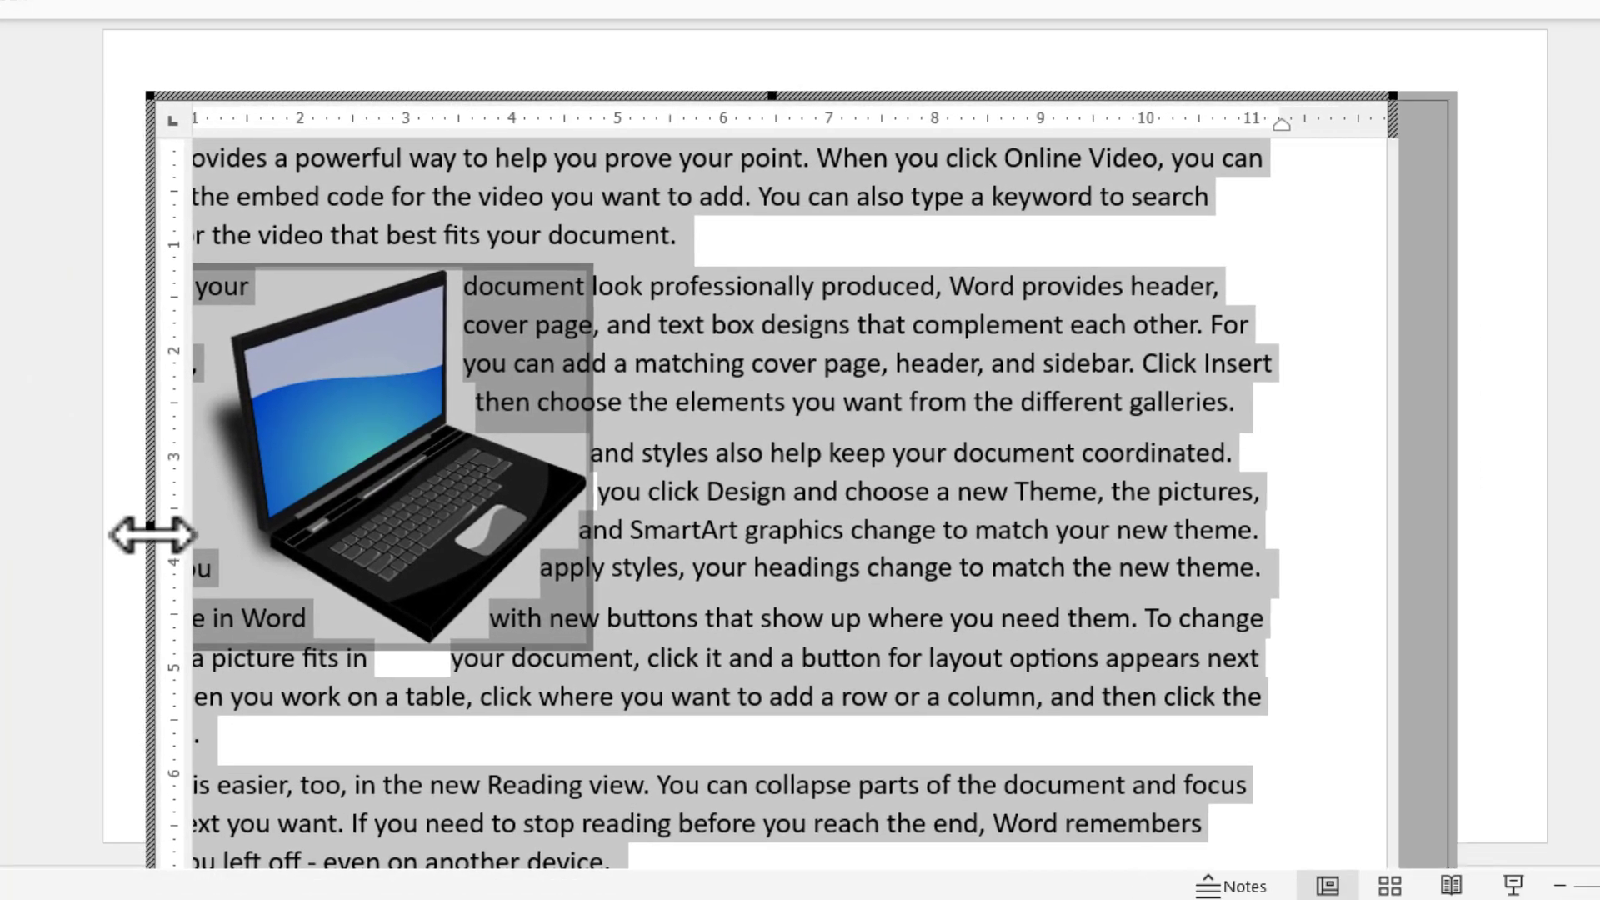
drag(1457, 553, 1515, 553)
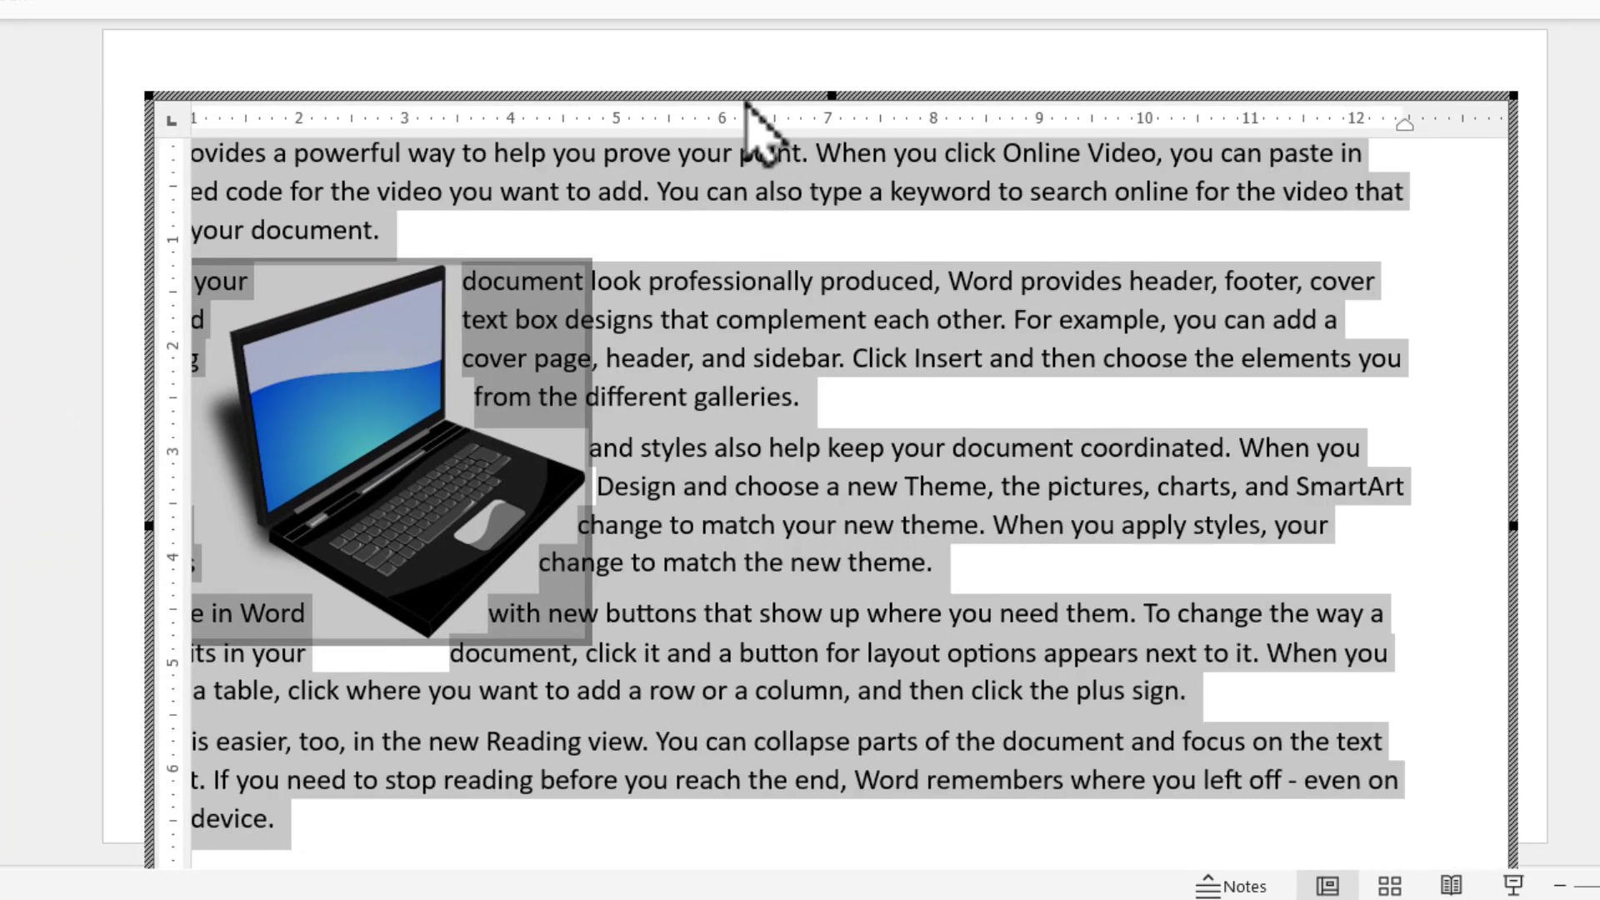
scroll(746, 67, down, 1)
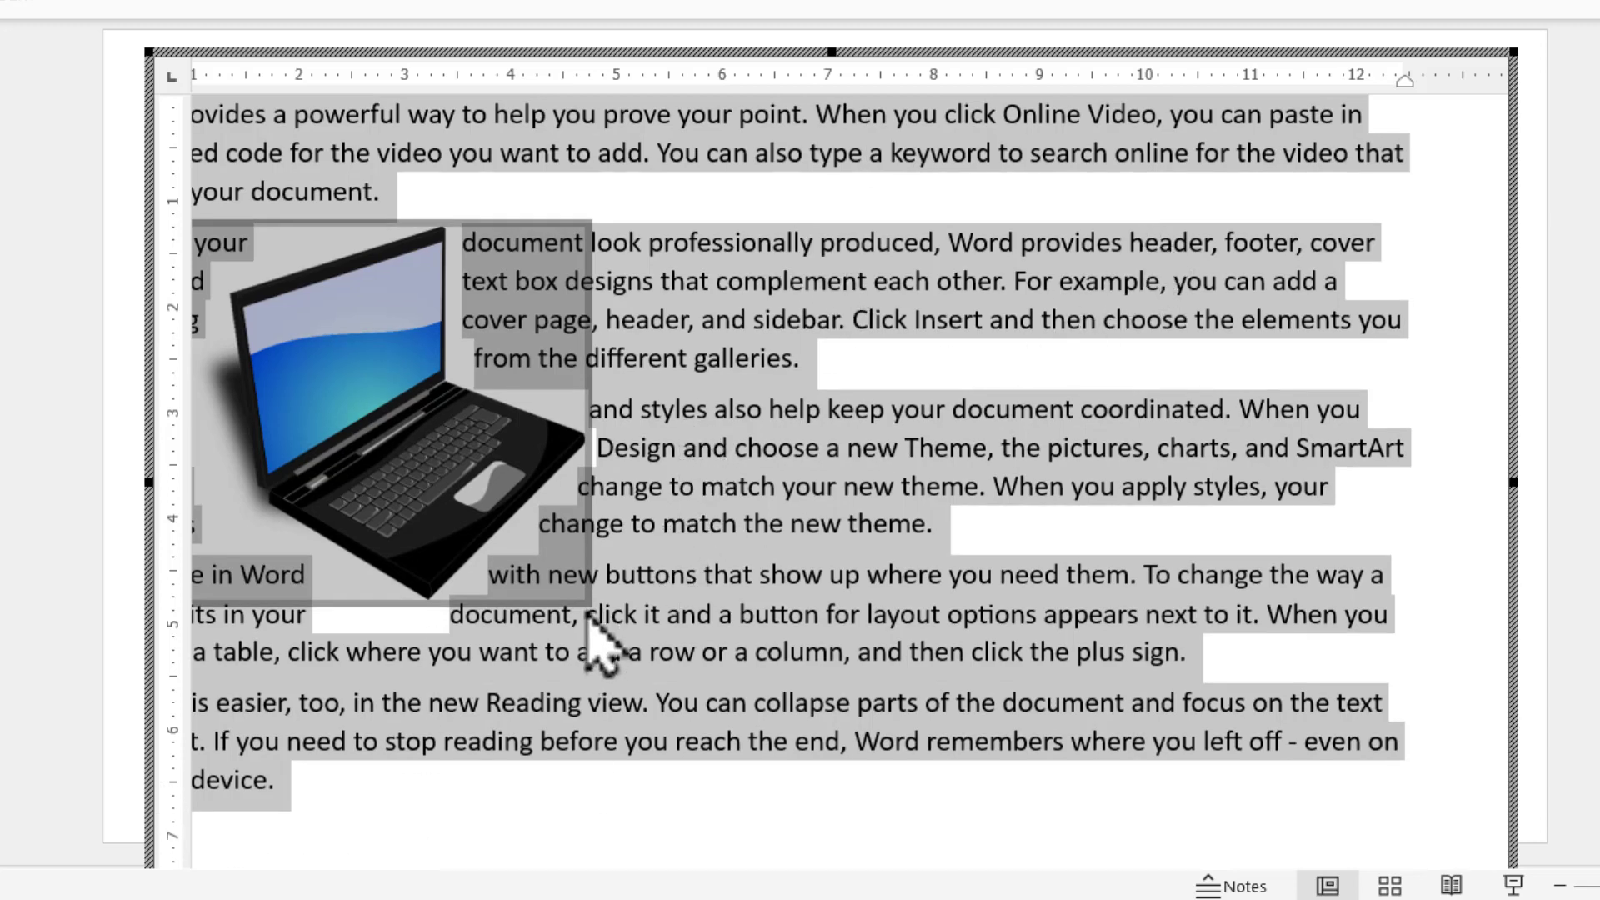
Step: Enlarge the laptop picture by its corner handle and move it to the middle of the text
click(397, 468)
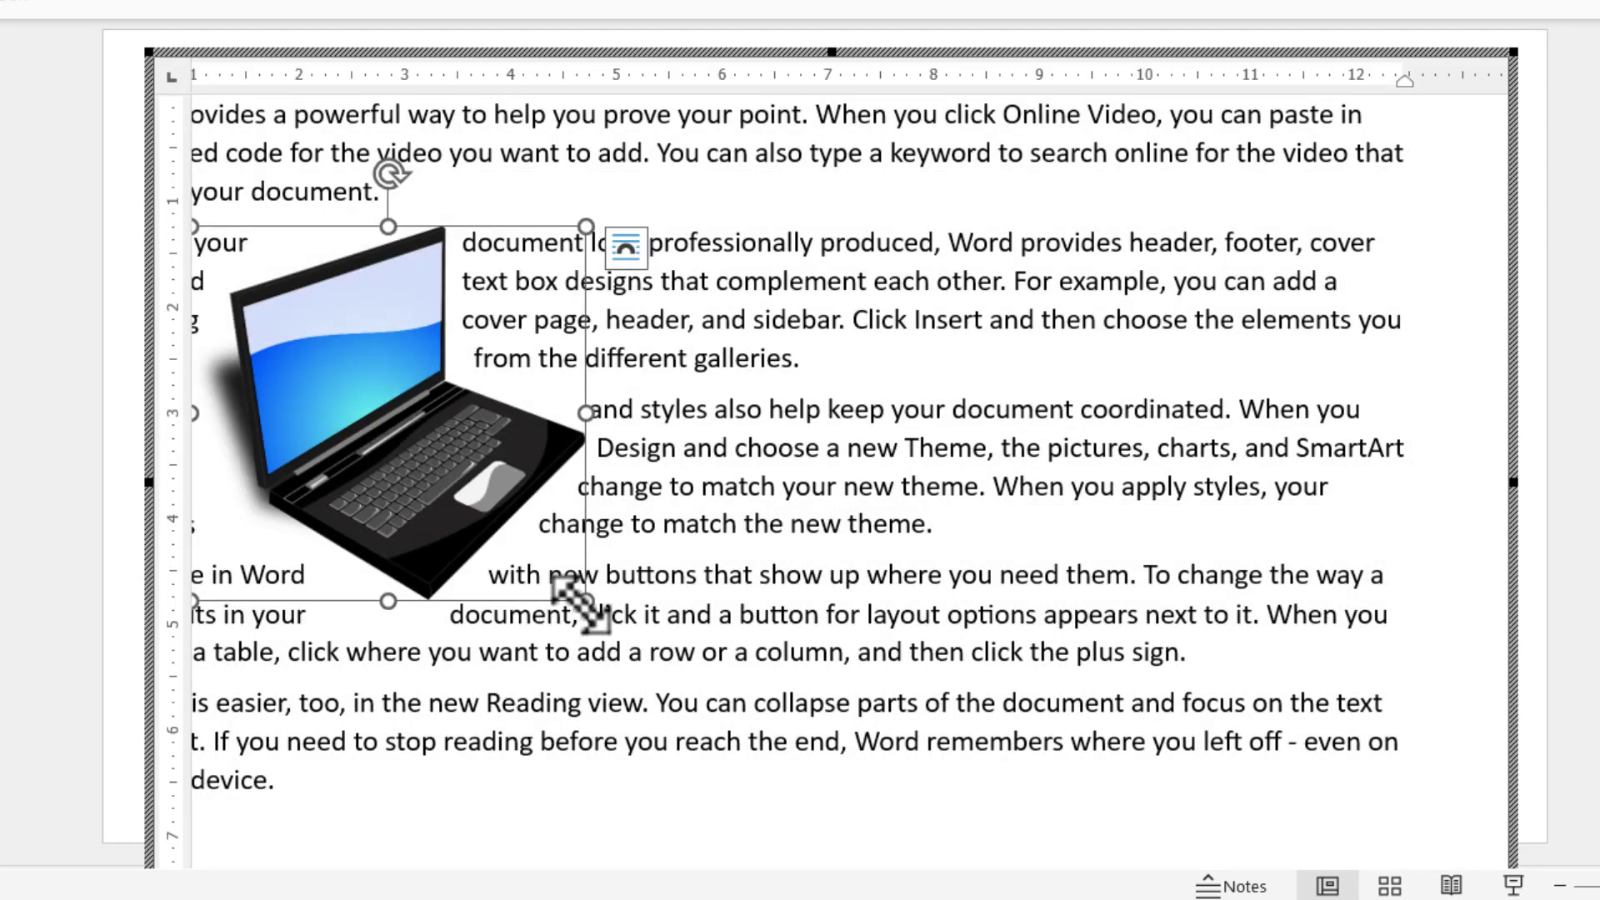
drag(586, 600, 713, 721)
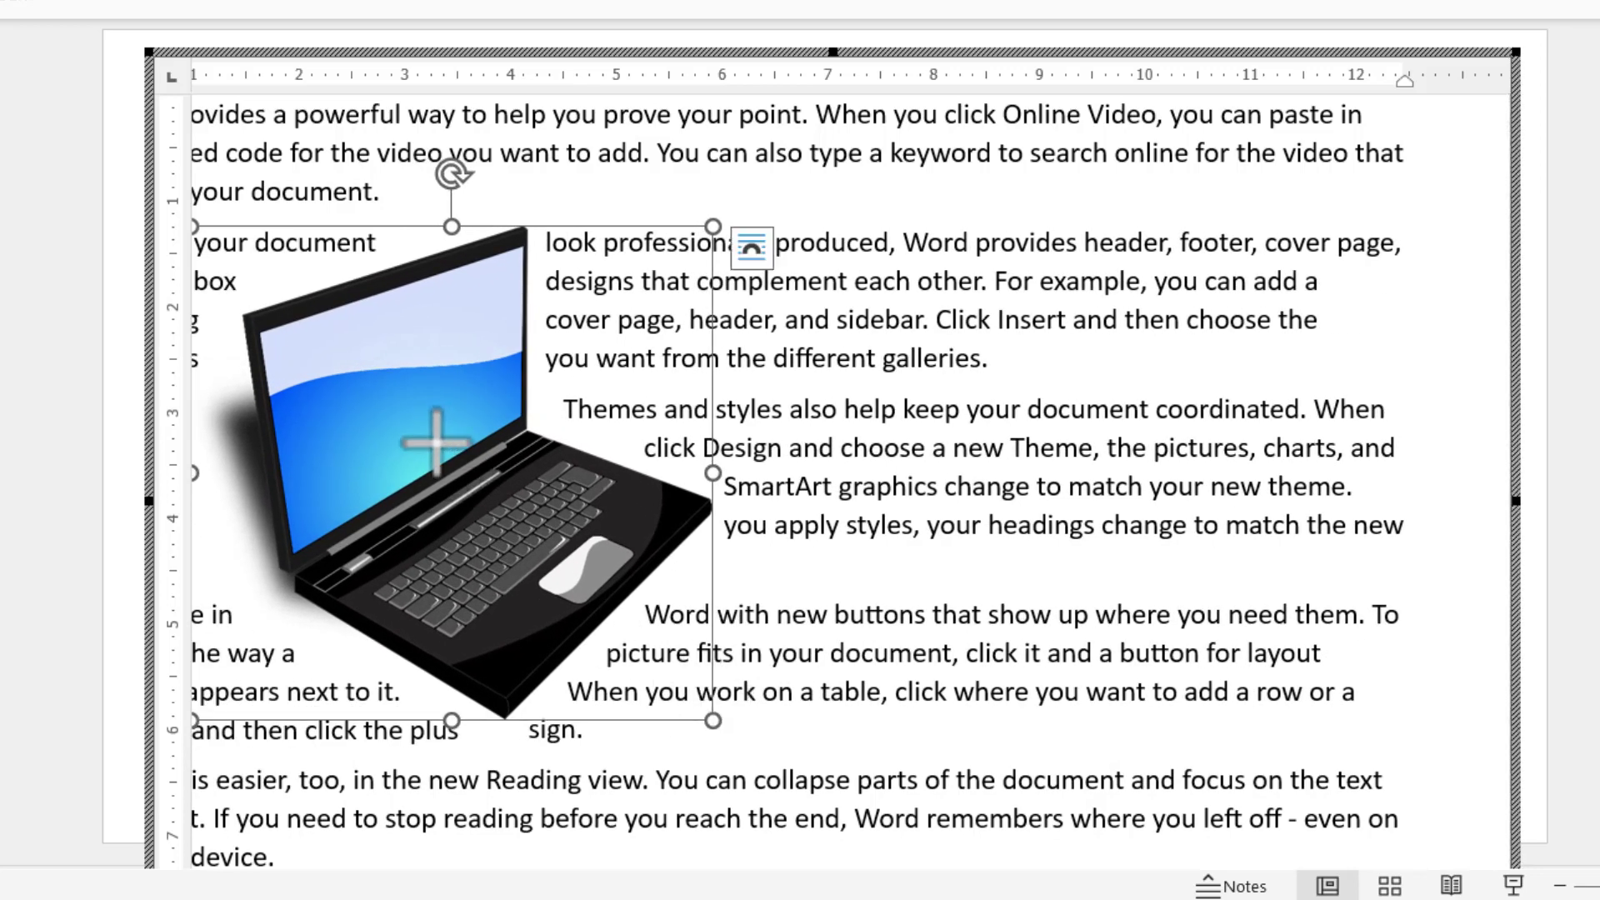
drag(439, 444, 688, 444)
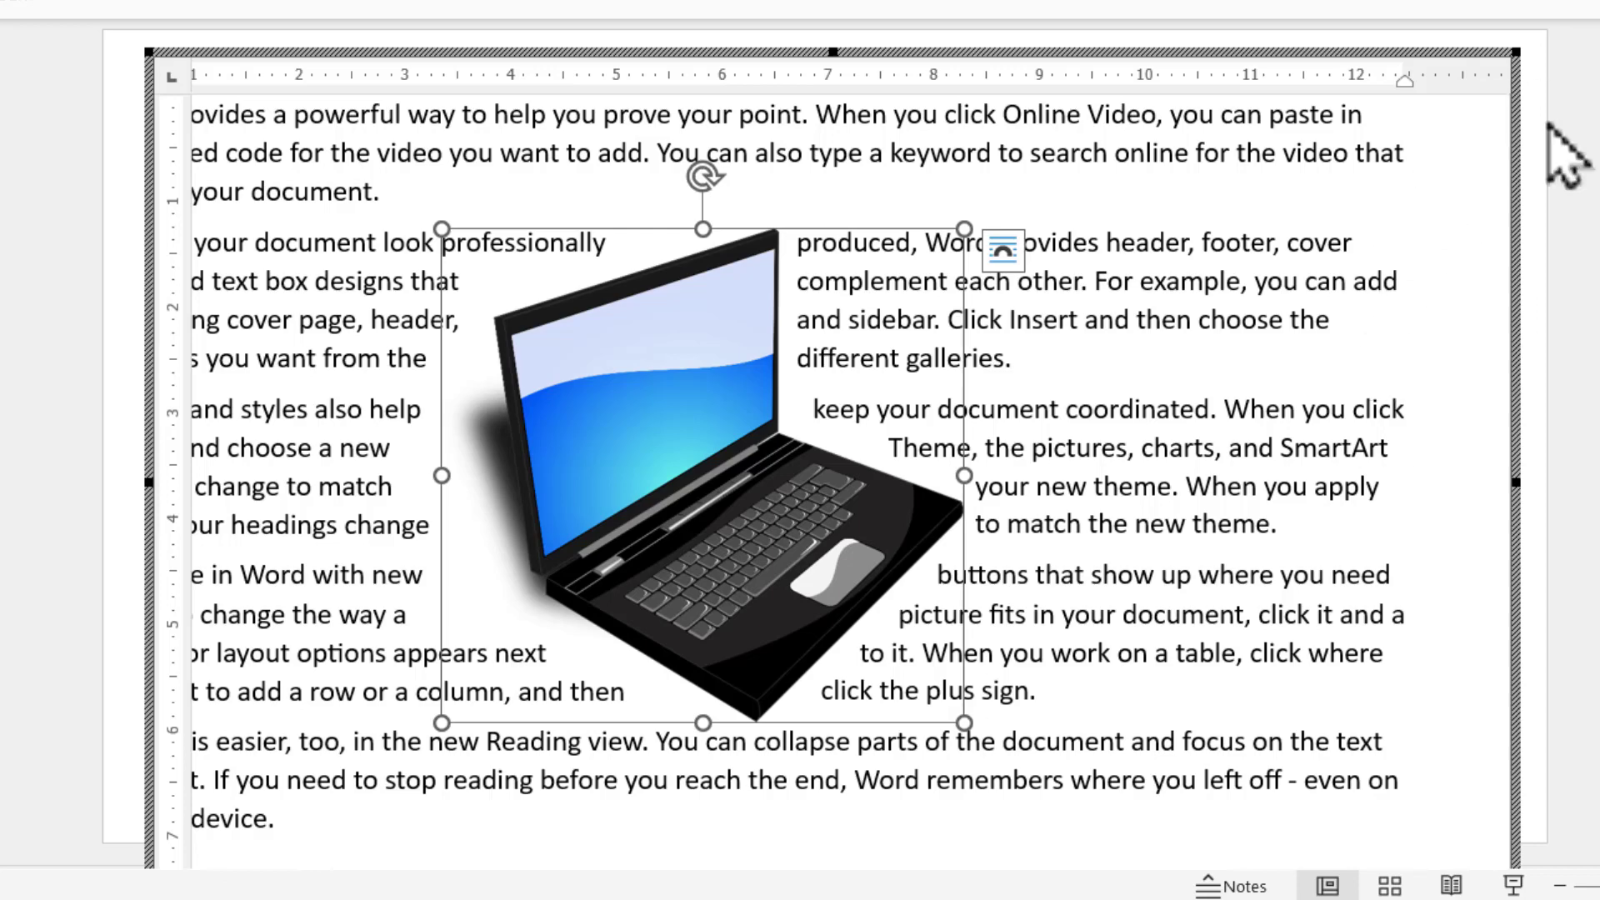
click(1542, 193)
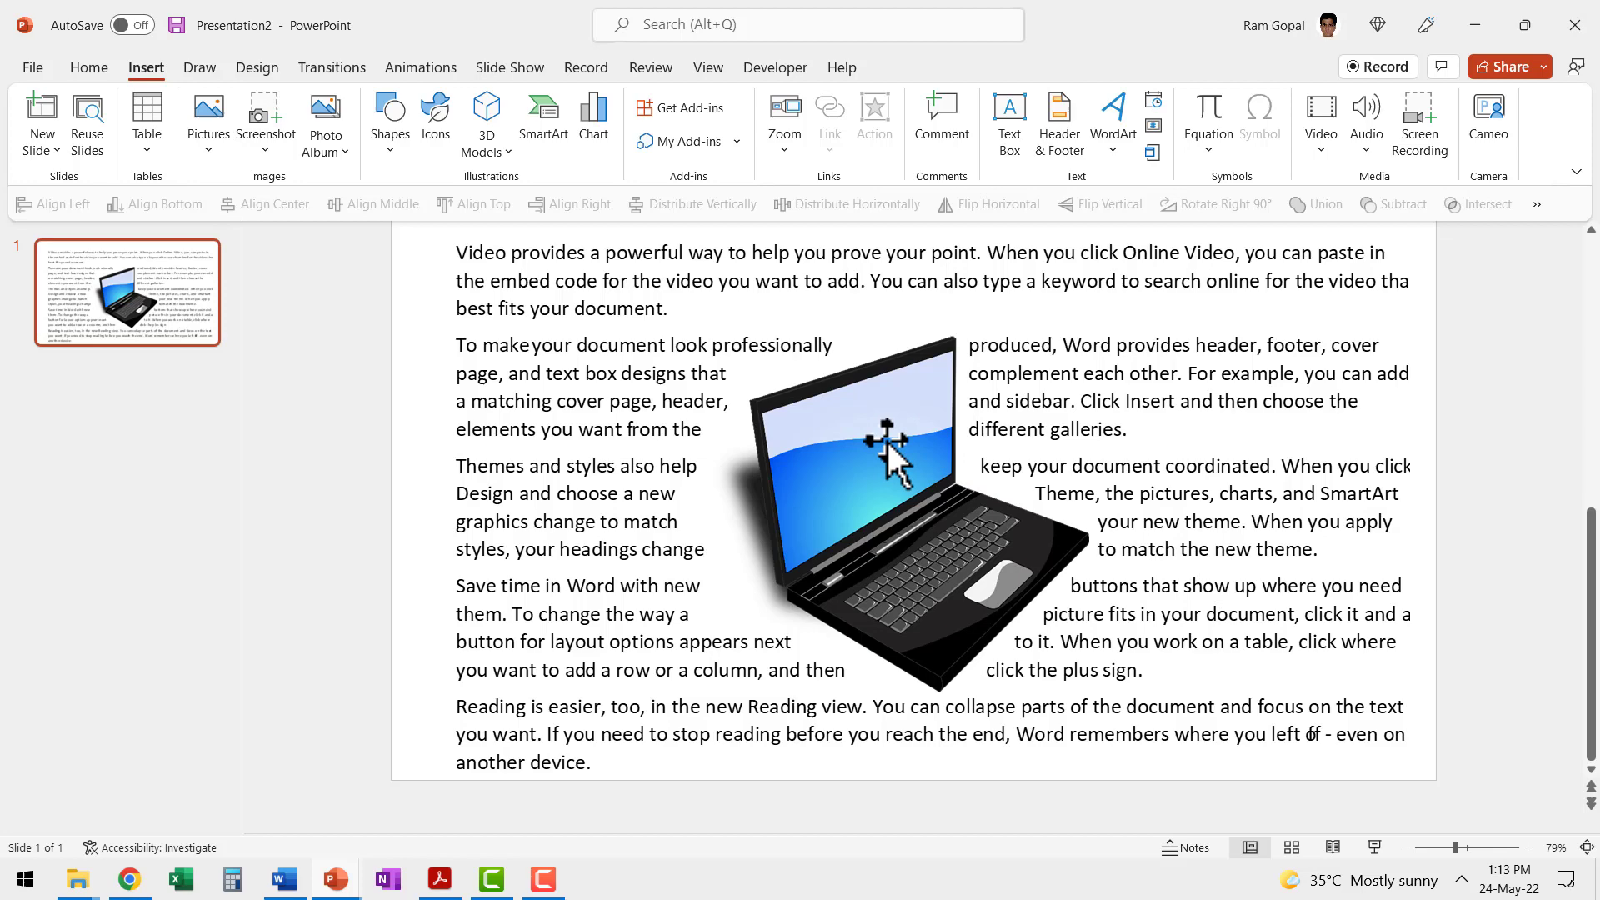
Step: Nudge the embedded Temp object slightly left and up to align it on the slide
click(1123, 383)
drag(1123, 381, 1100, 370)
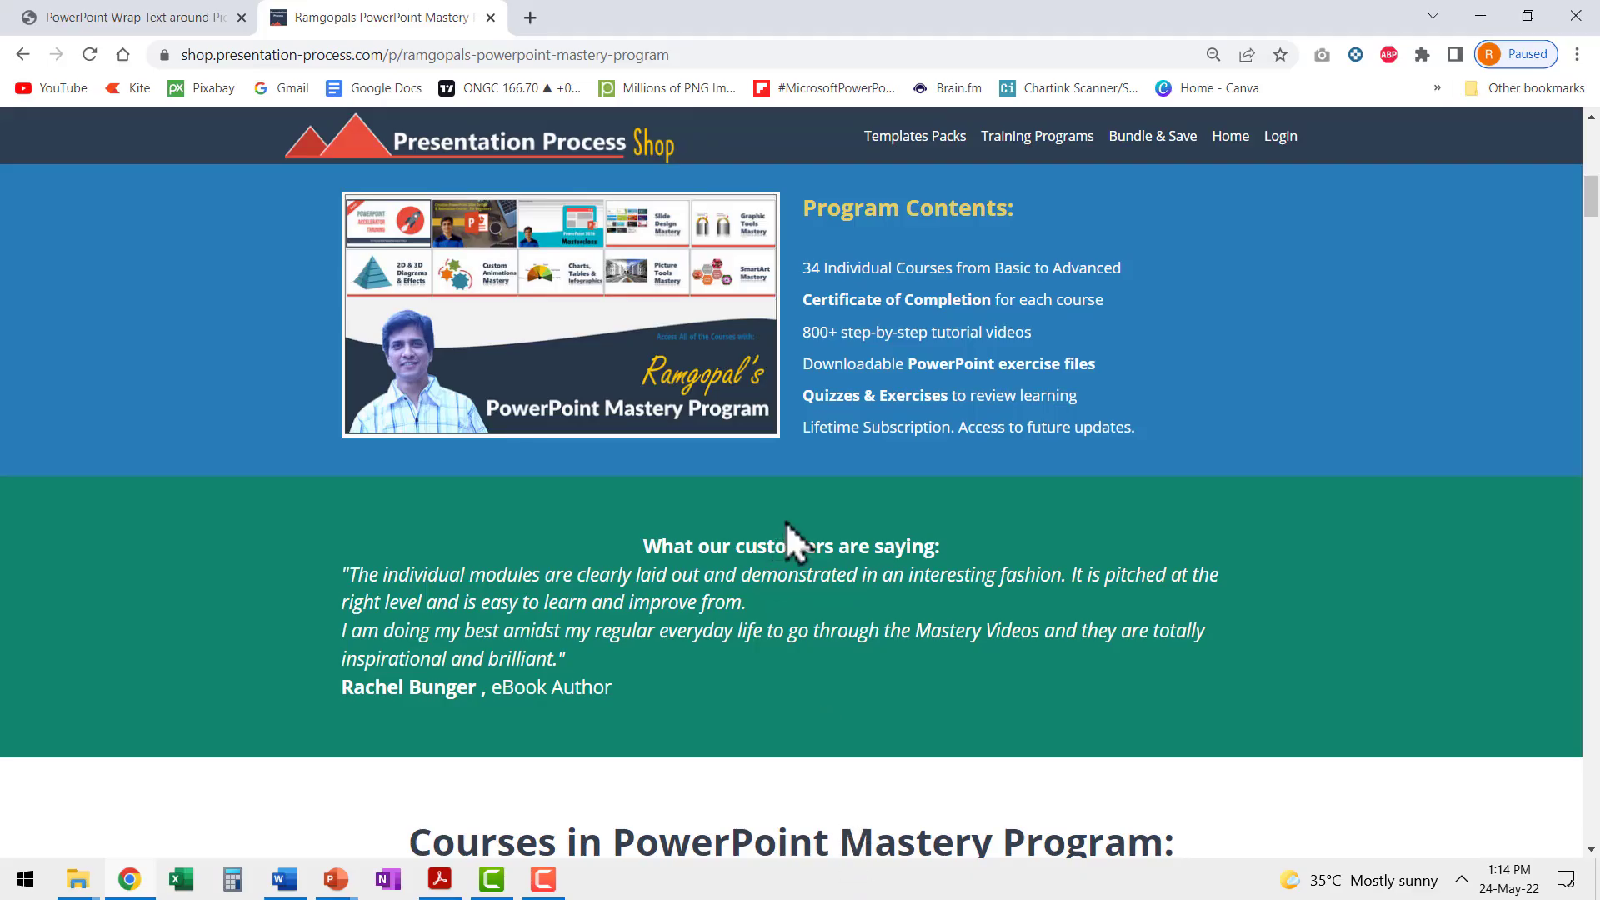
Step: Bring up the Wrap Text around Picture tutorial in Chrome, scroll through it, and return to the top
click(121, 17)
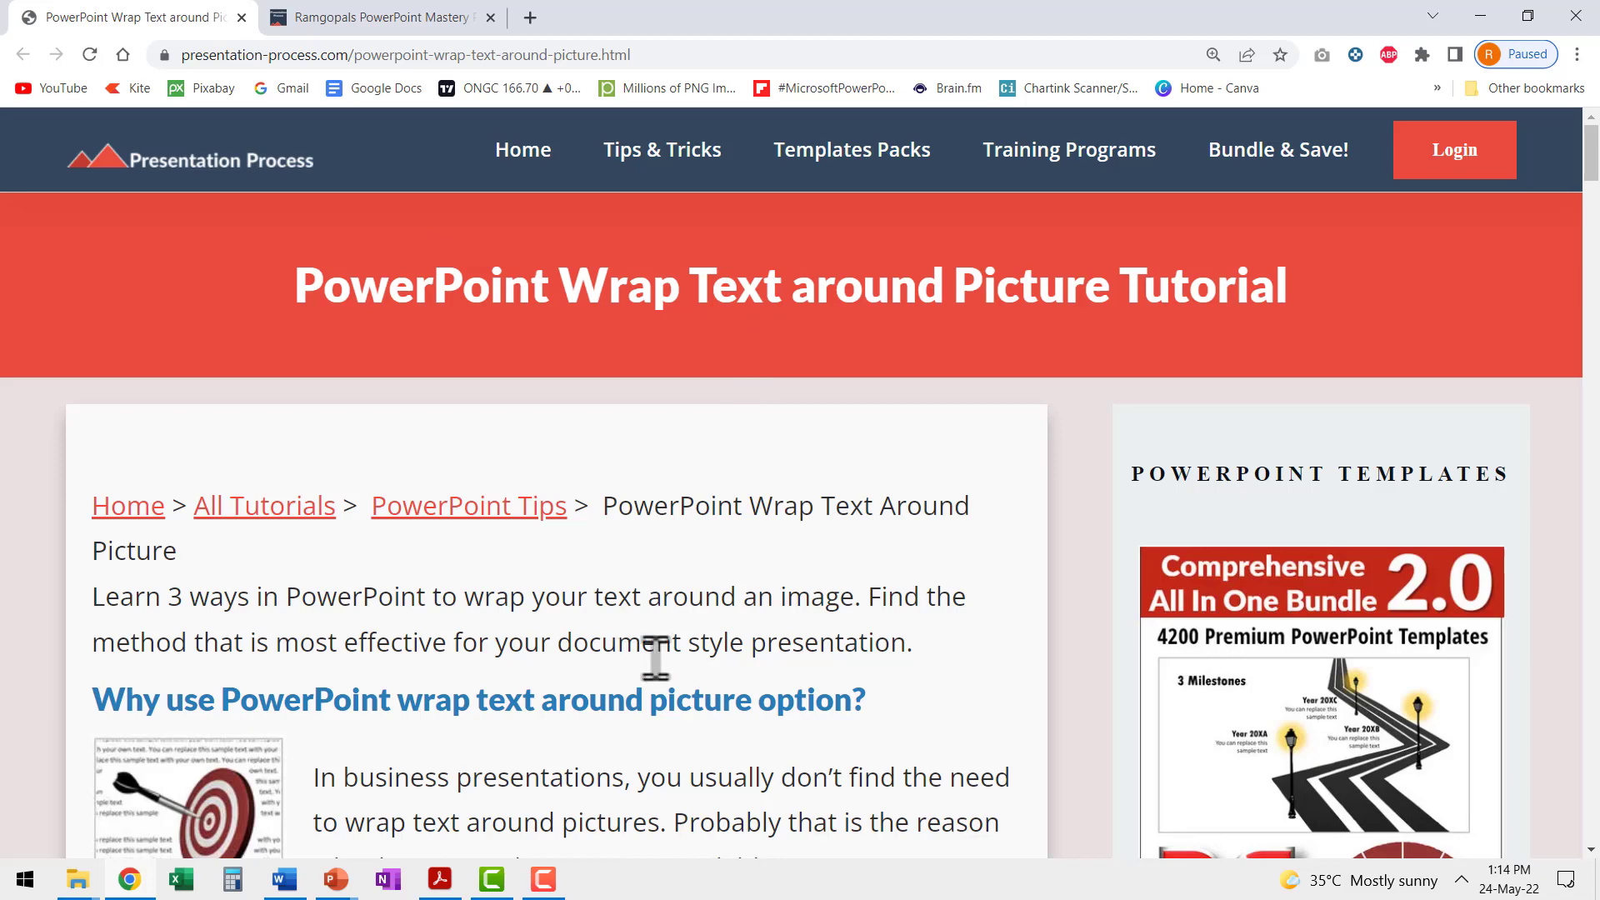
scroll(761, 704, down, 1)
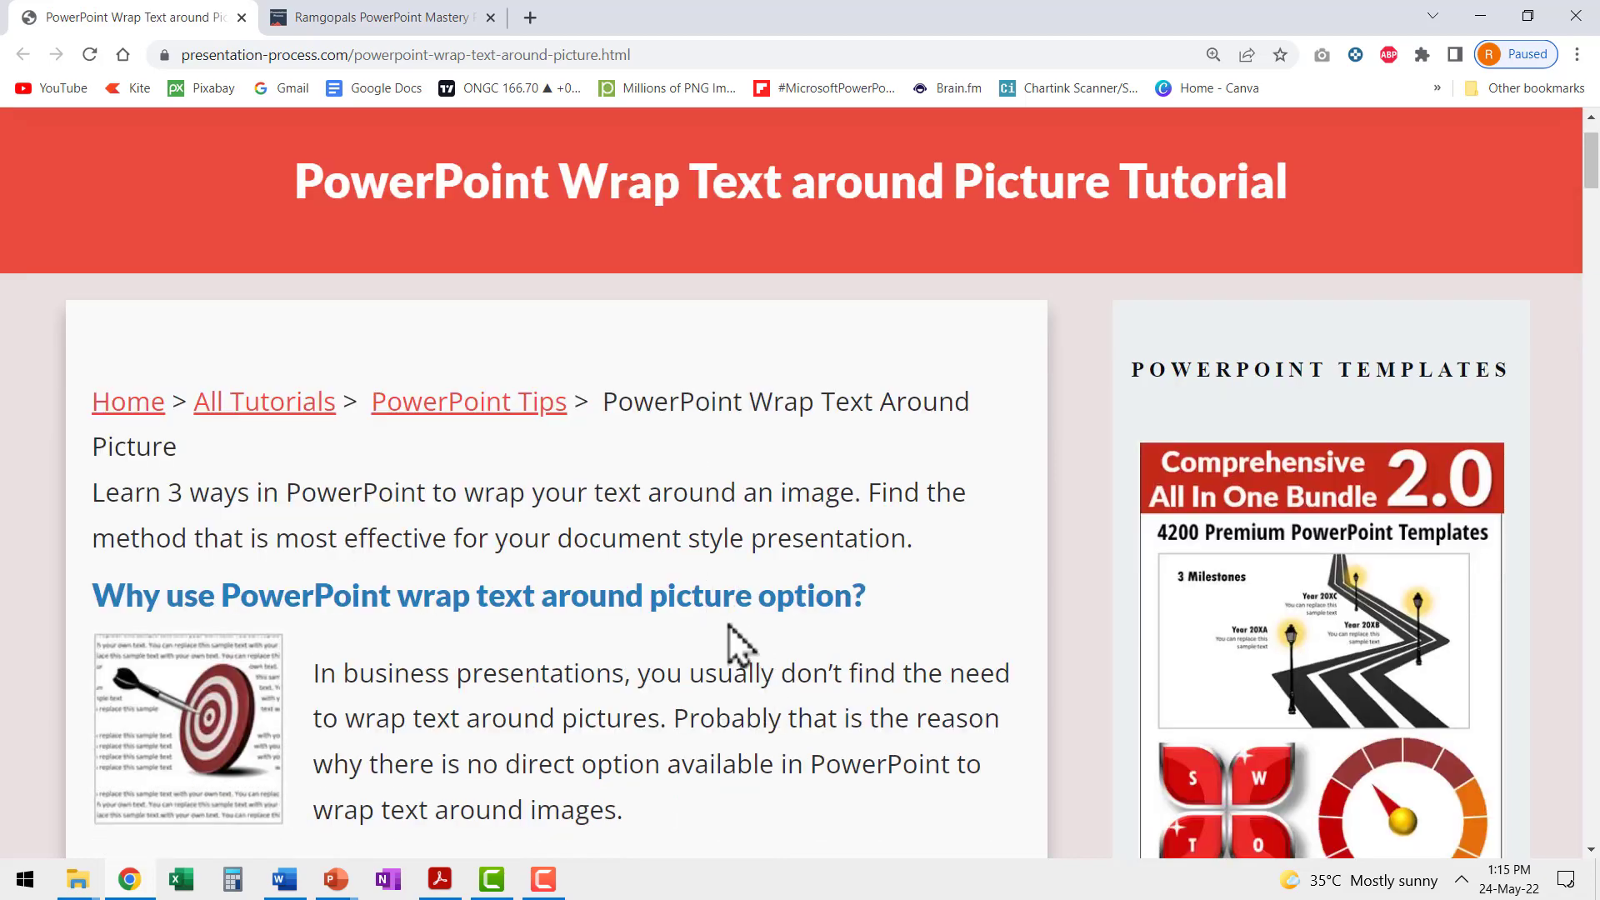
scroll(737, 642, down, 3)
scroll(734, 641, down, 3)
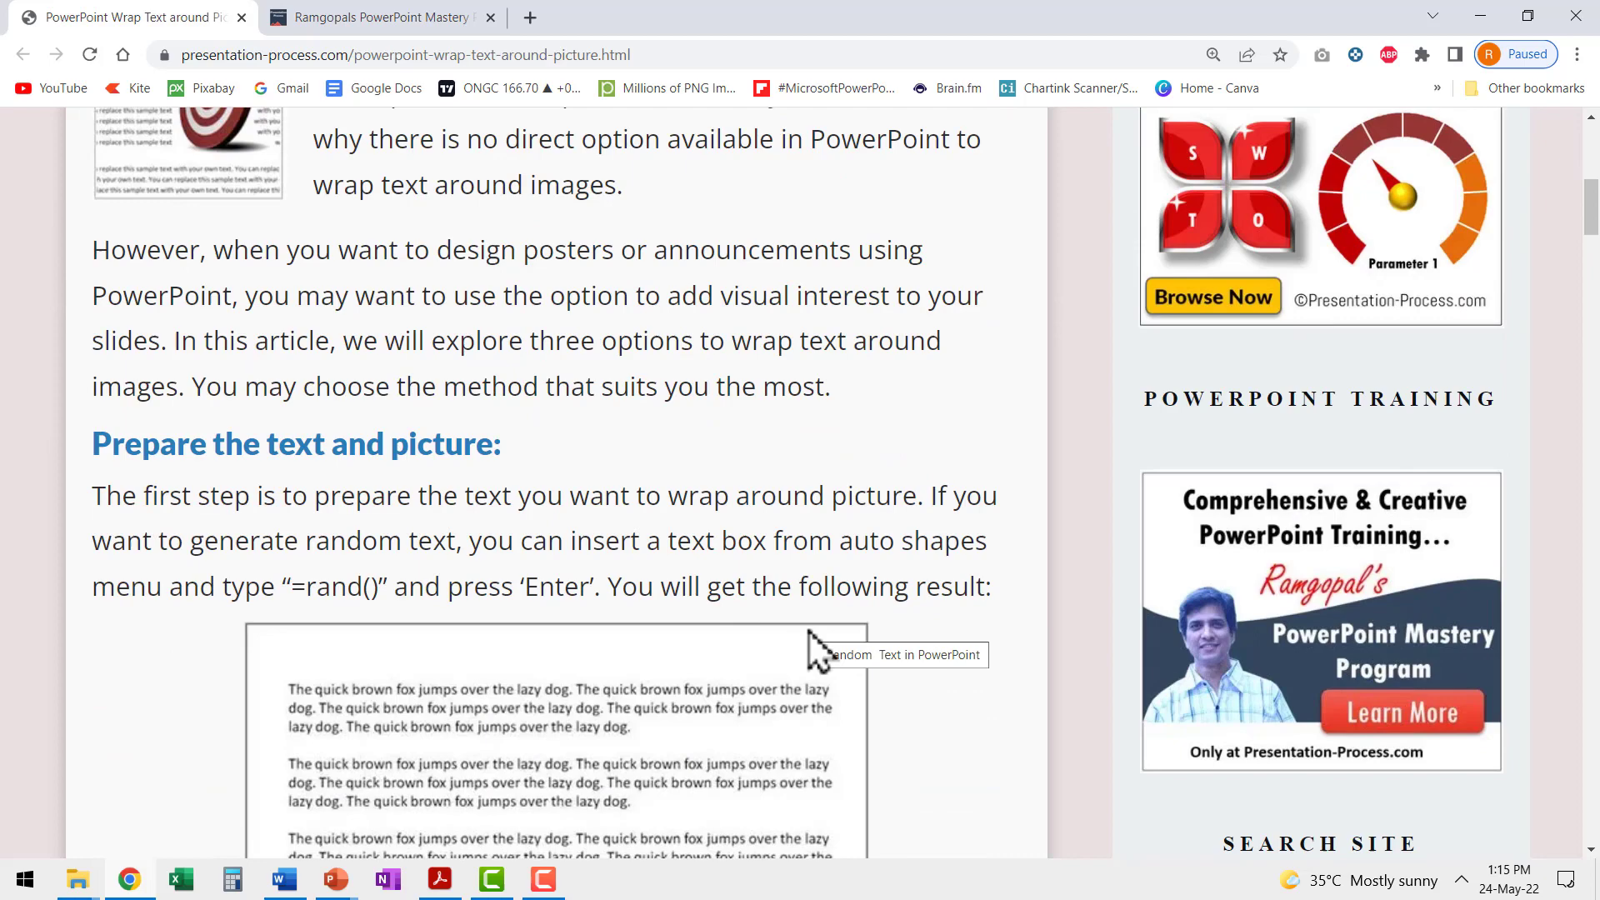
scroll(821, 650, up, 7)
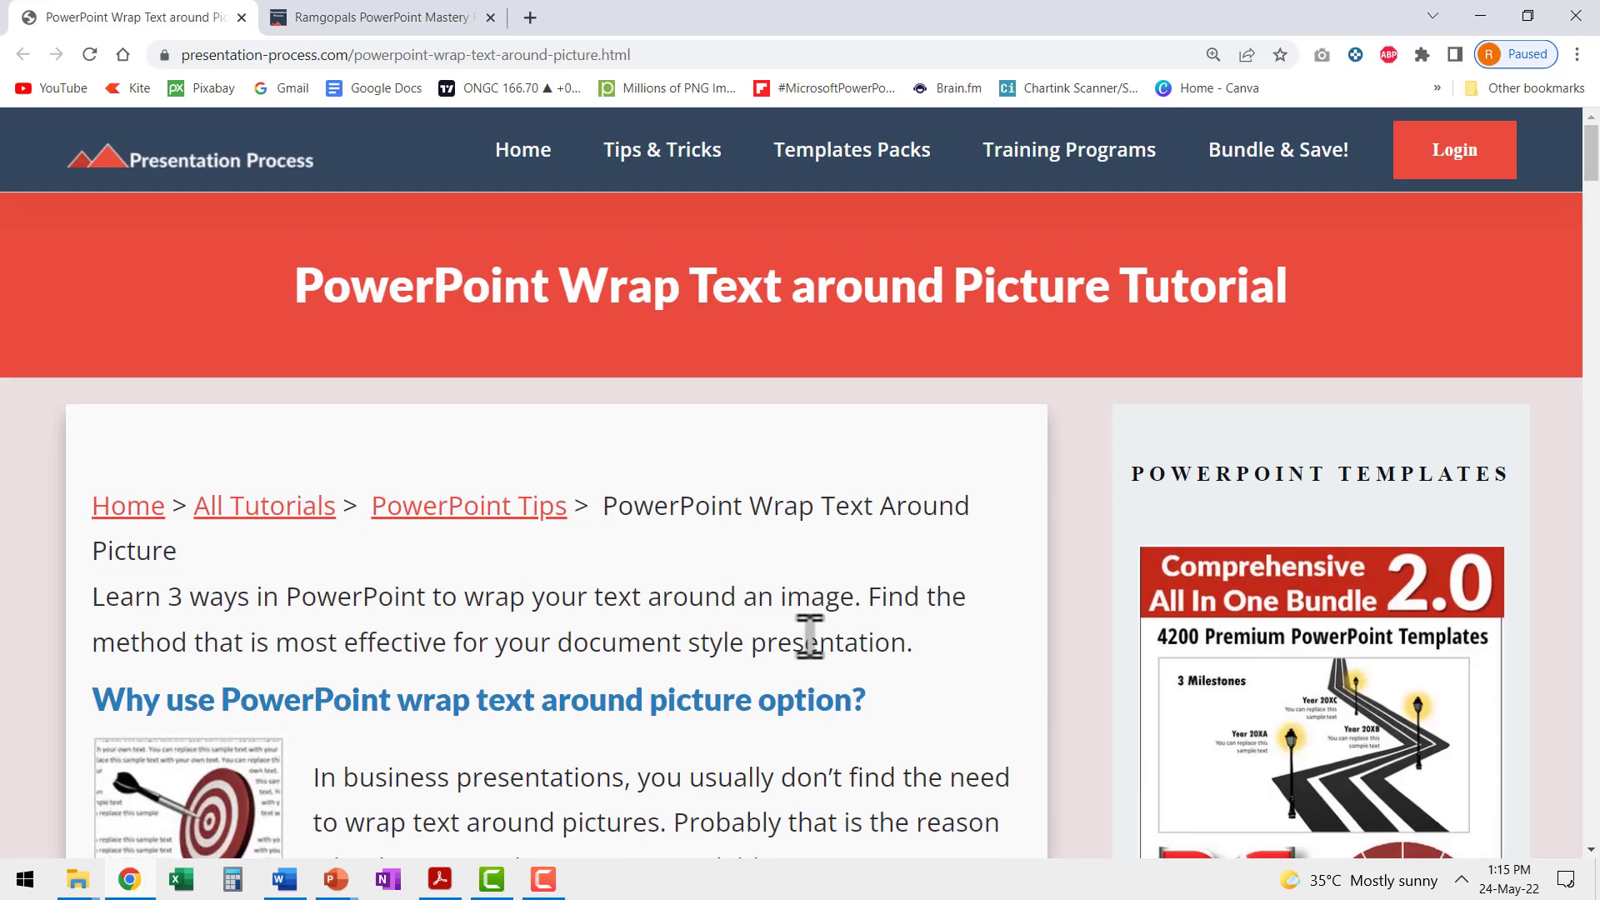